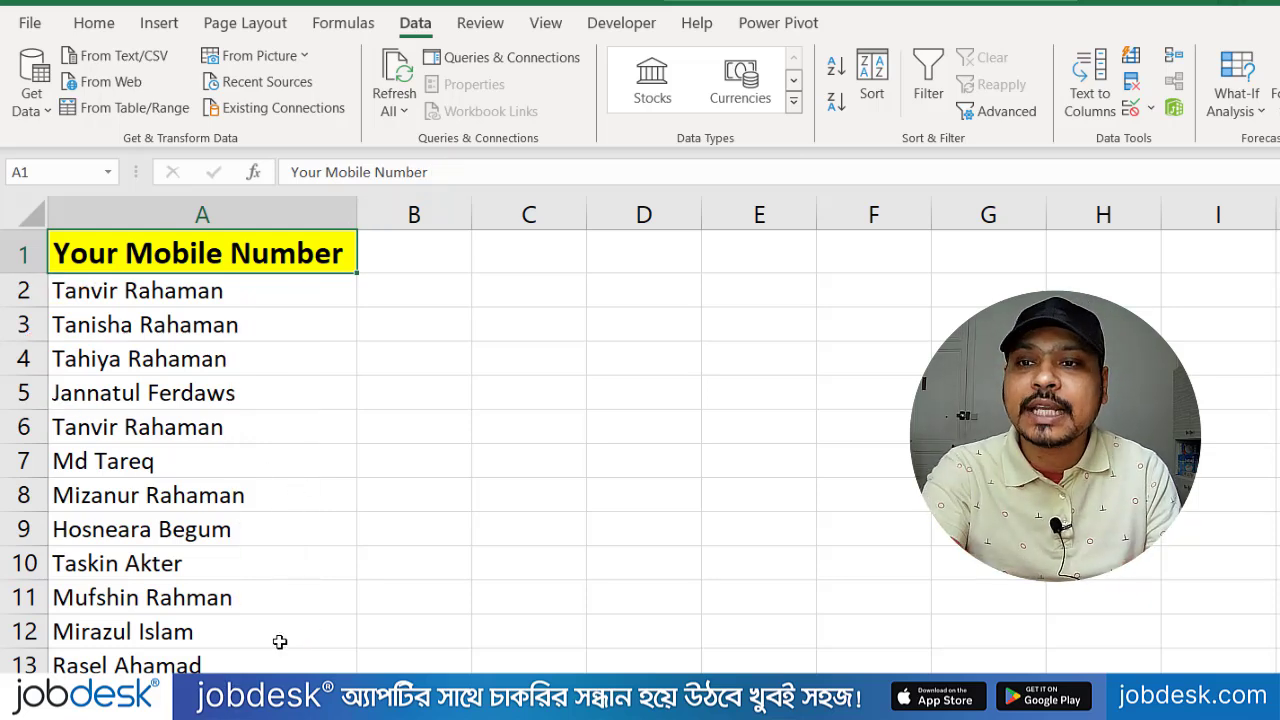
- Add the heading "Helper" in cell B1 beside the list of names
left_click_drag(270, 699, 260, 293)
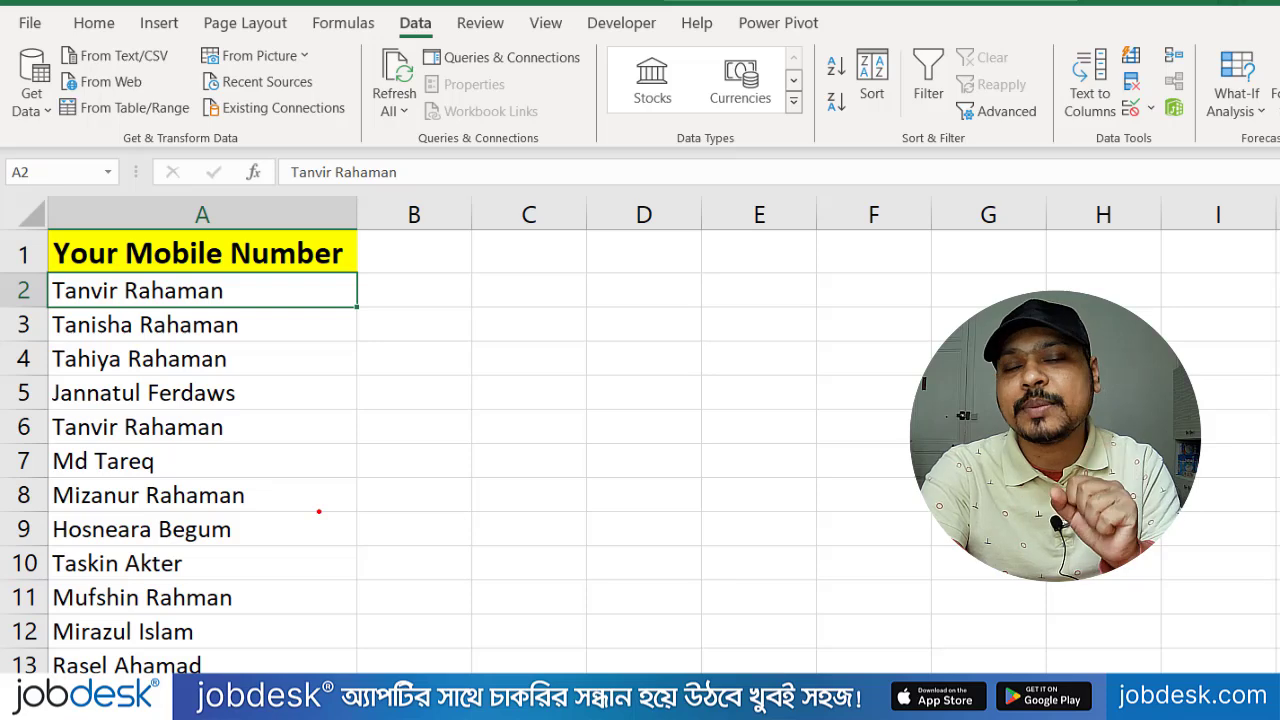
key("Right")
left_click(429, 251)
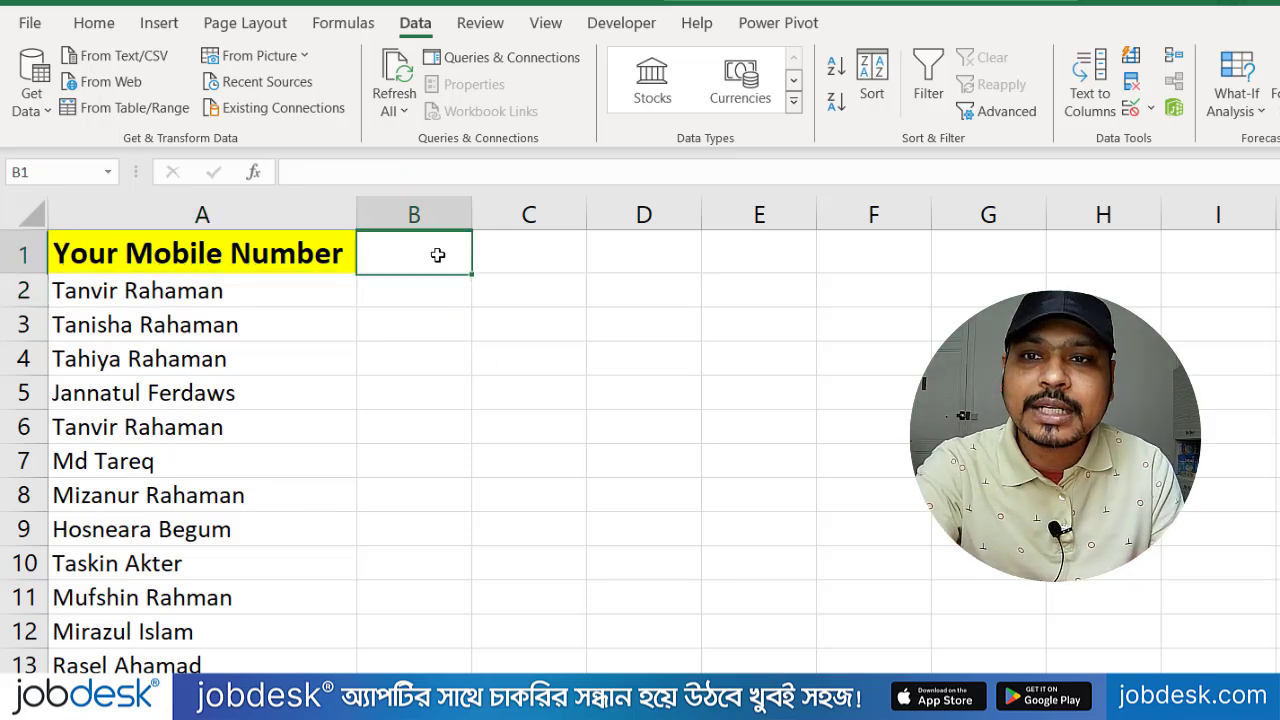
type("Helper")
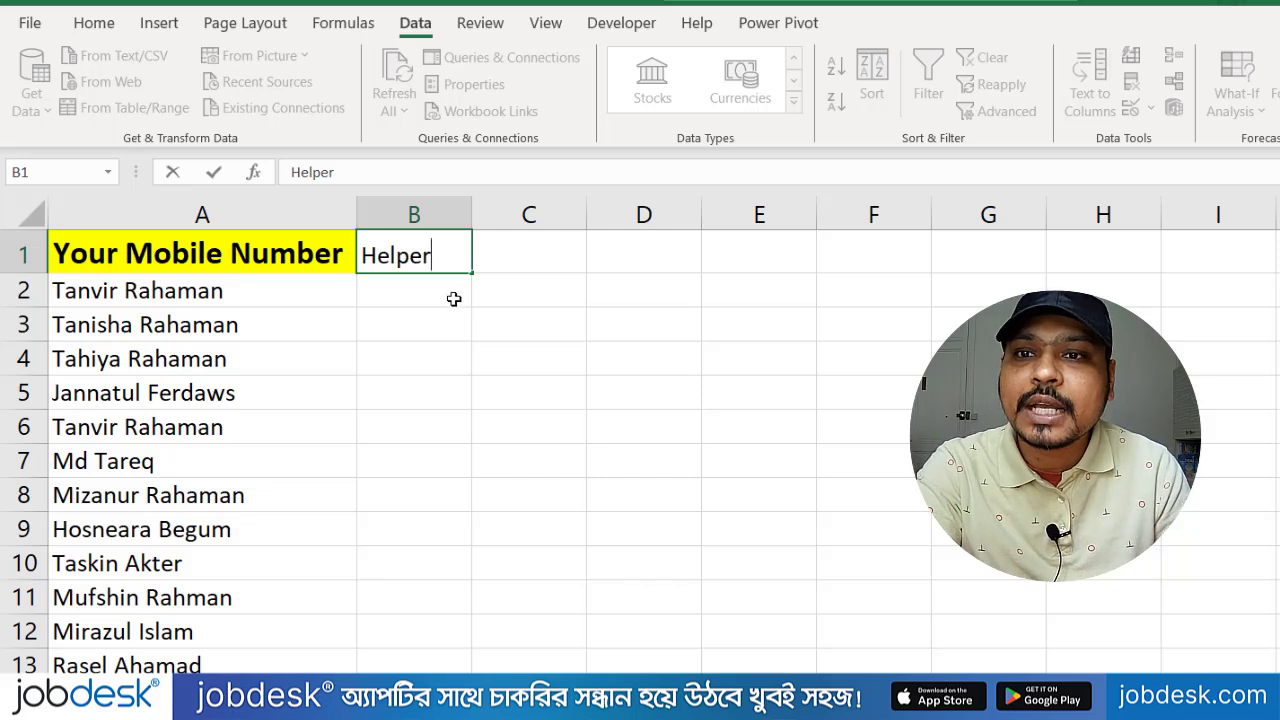
key("Return")
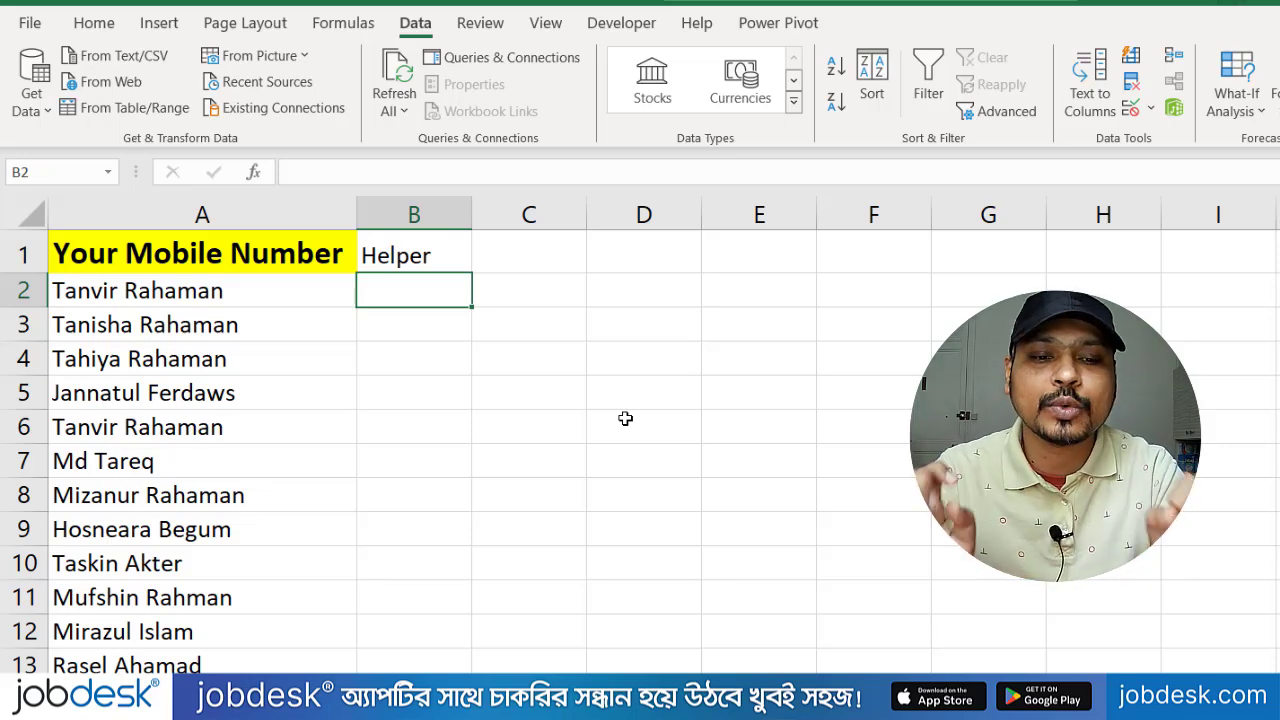
- Enter the formula =COUNTIF(A2:A2,A2) in cell B2 of the Helper column
type("=")
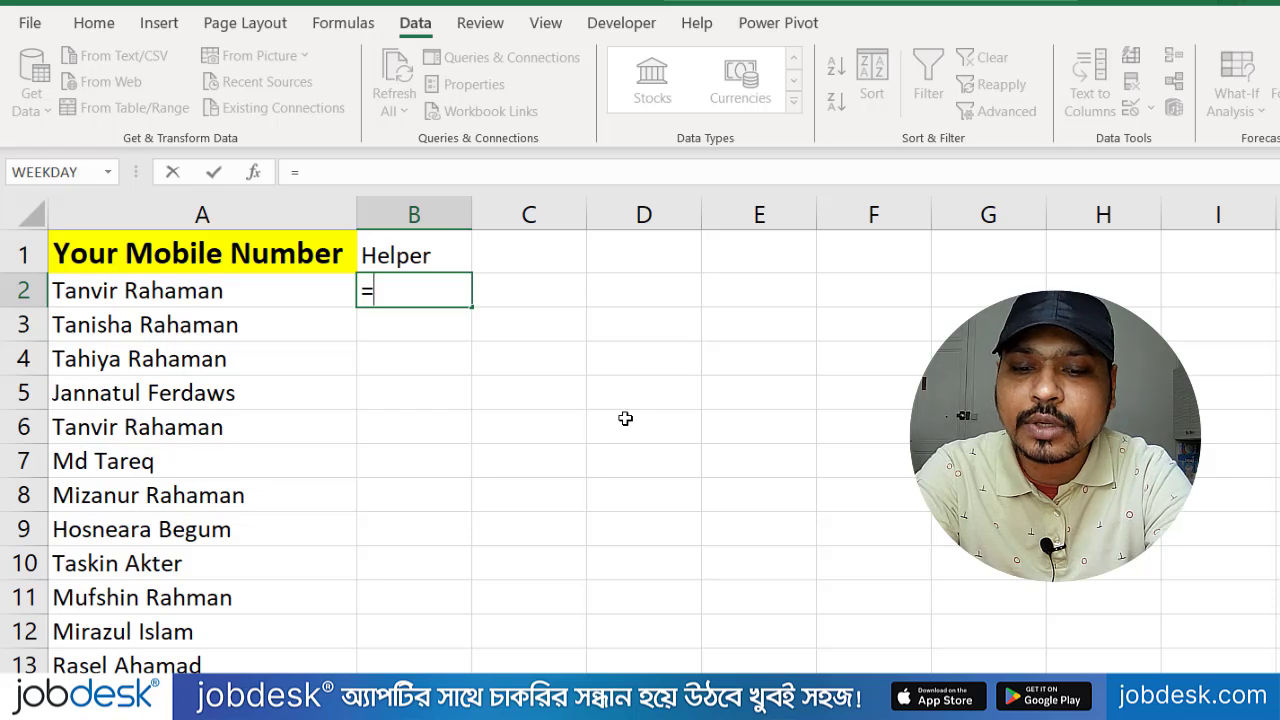
type("count")
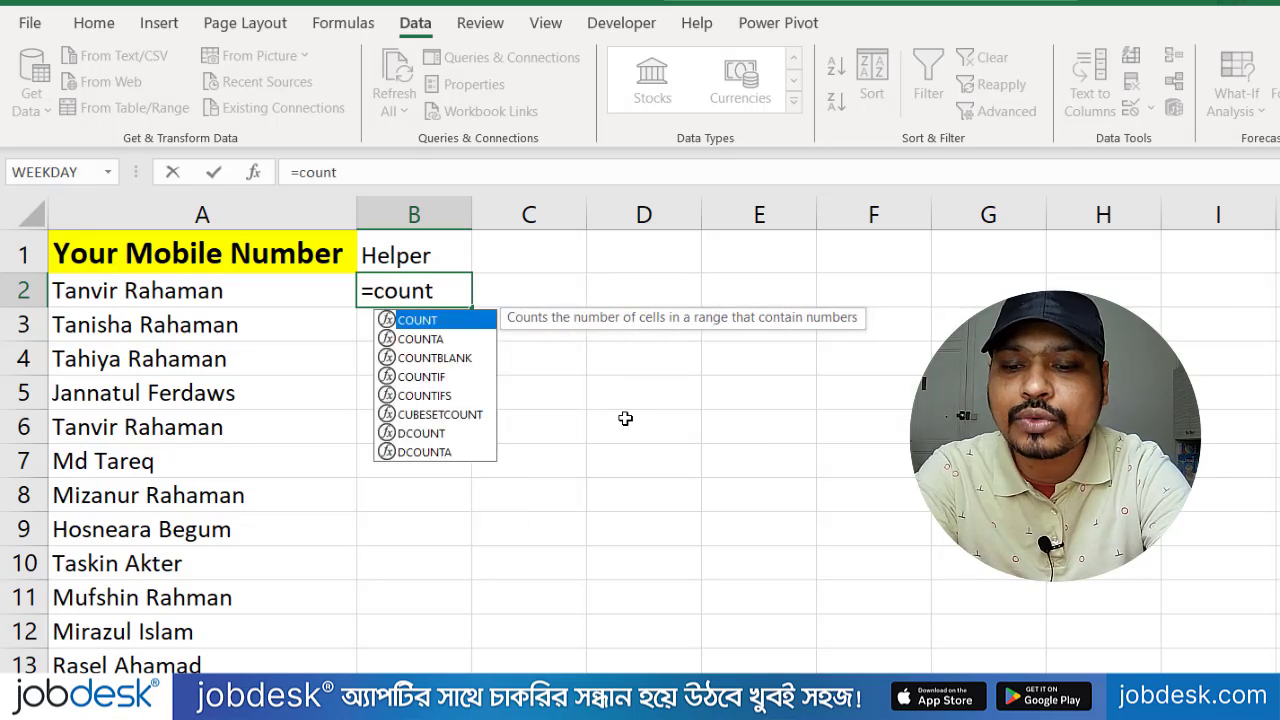
type("if")
key("Tab")
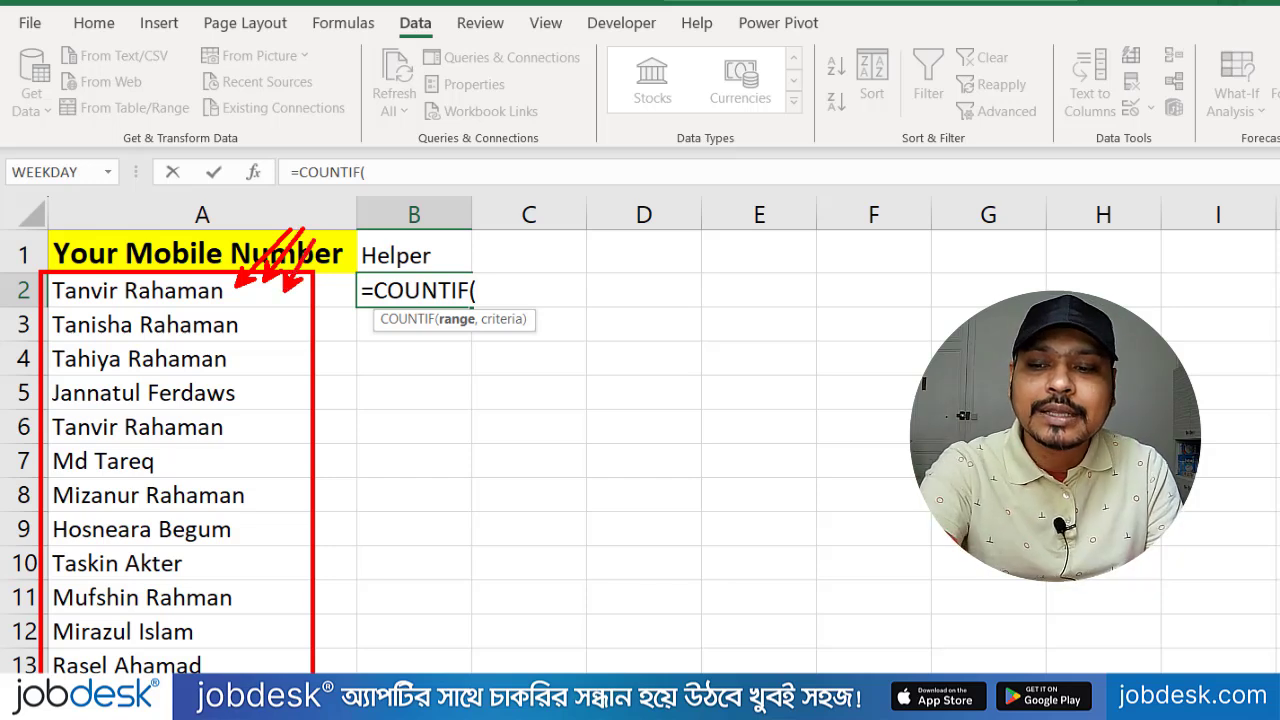
left_click(228, 297)
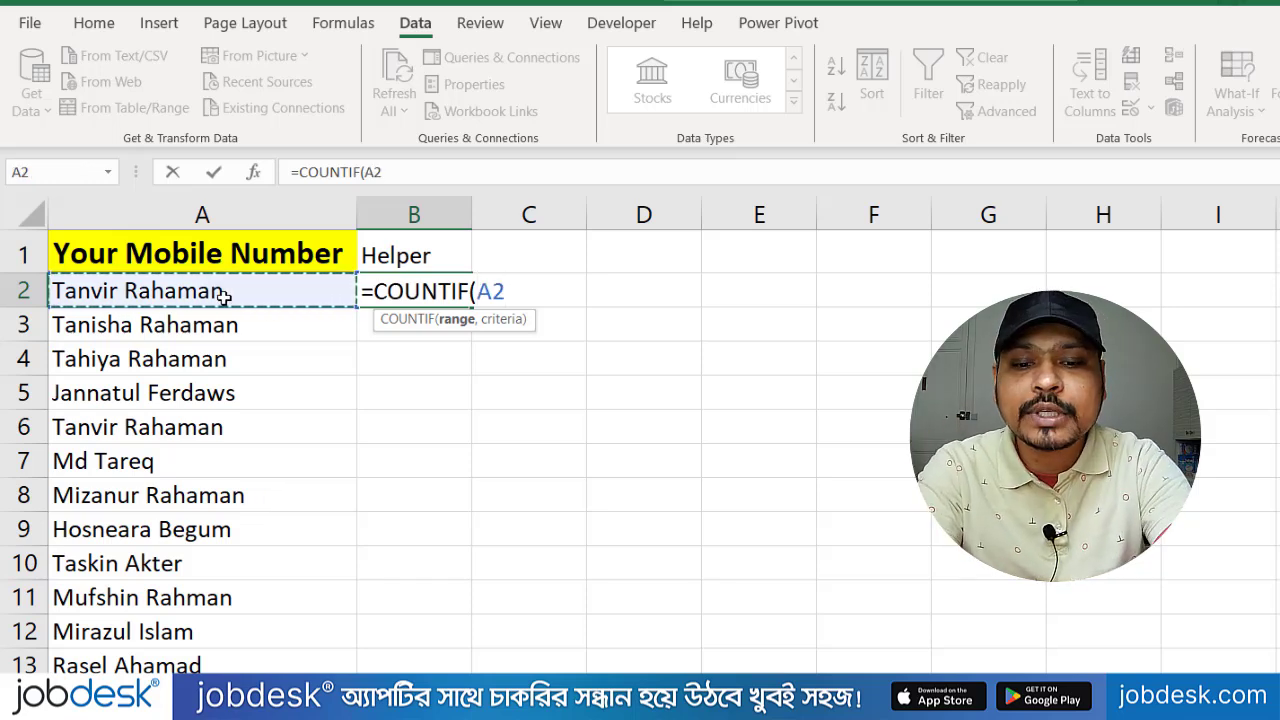
type(":")
left_click(228, 297)
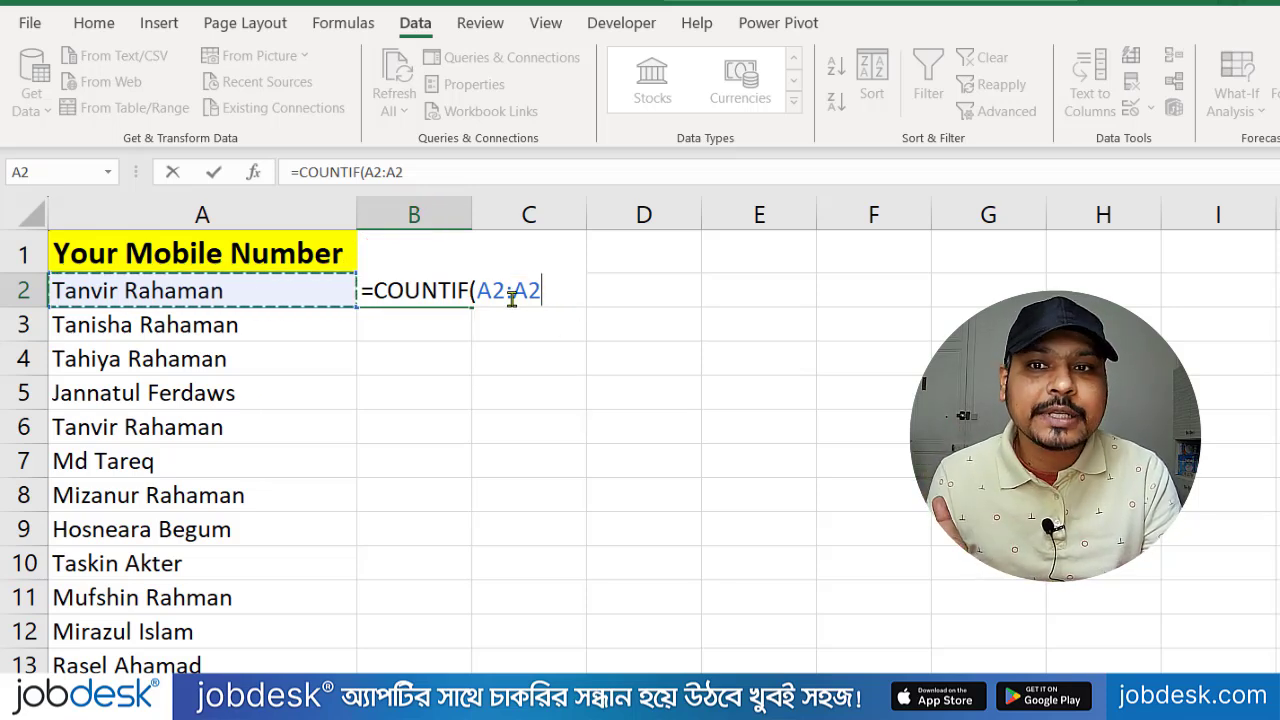
type(",")
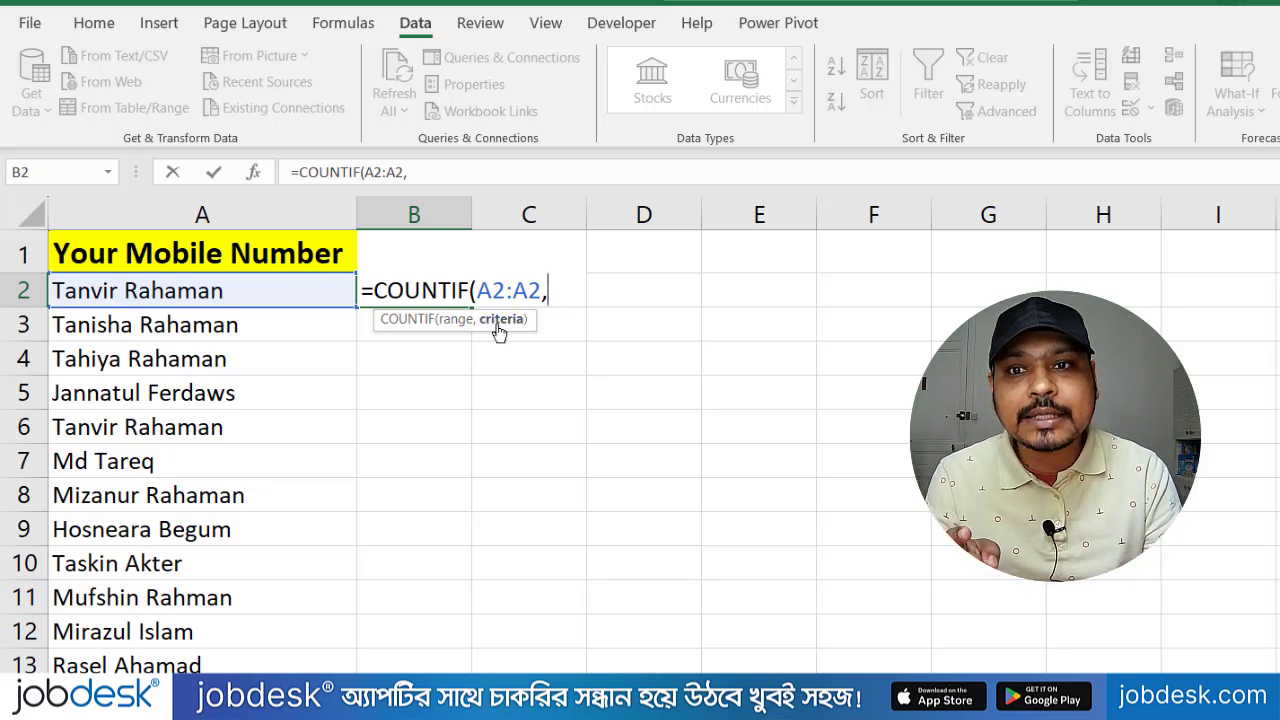
left_click(190, 289)
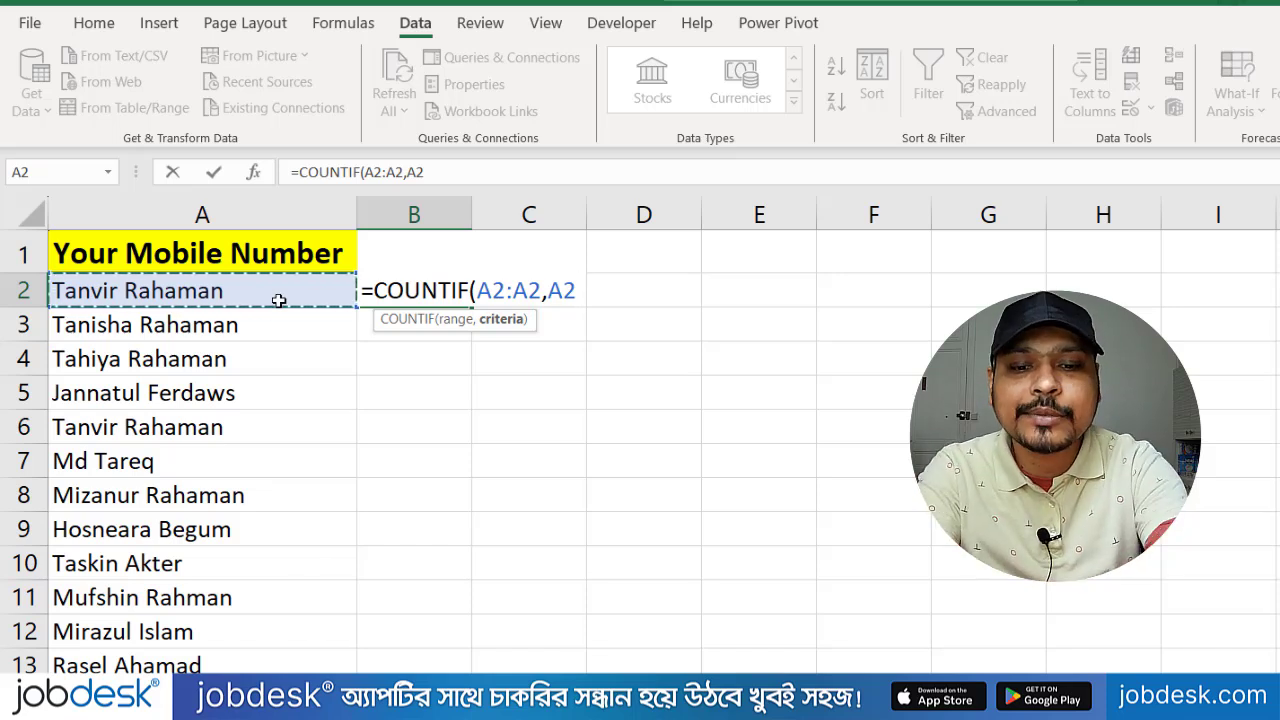
type(")")
key("Return")
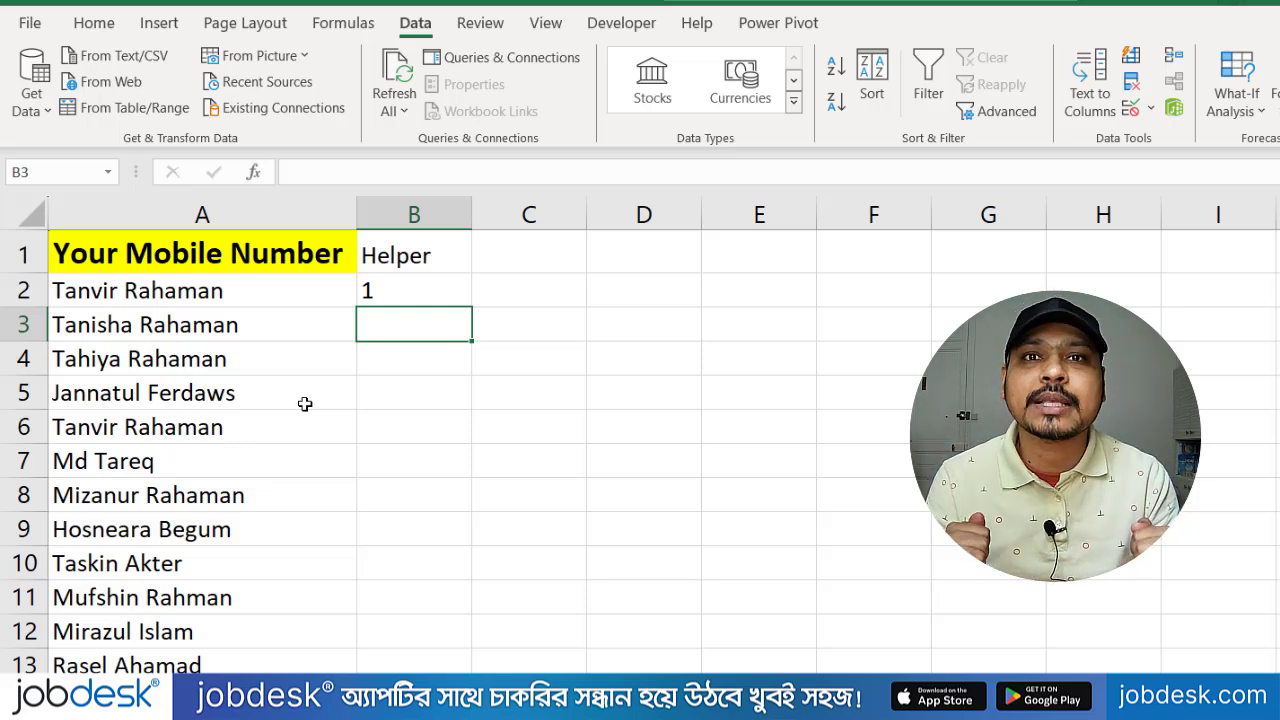
- Make the range's starting reference absolute in B2 so the formula reads =COUNTIF($A$2:A2,A2)
double_click(409, 287)
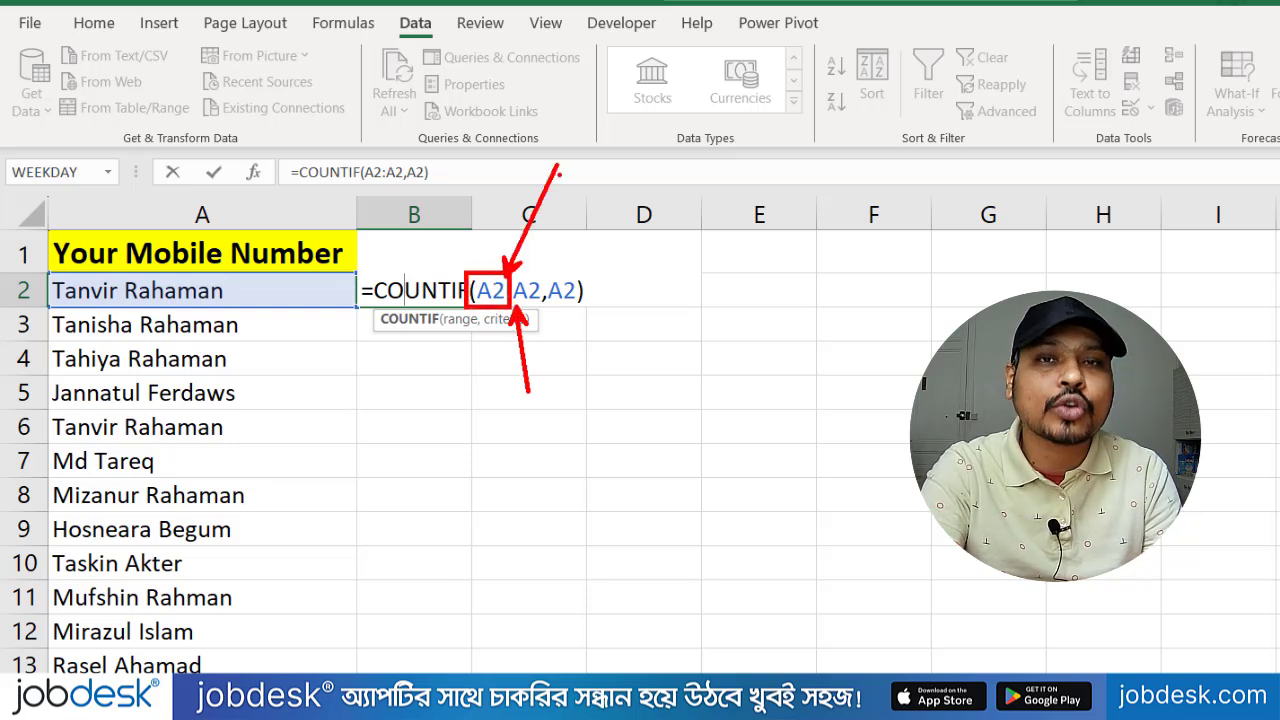
key("Escape")
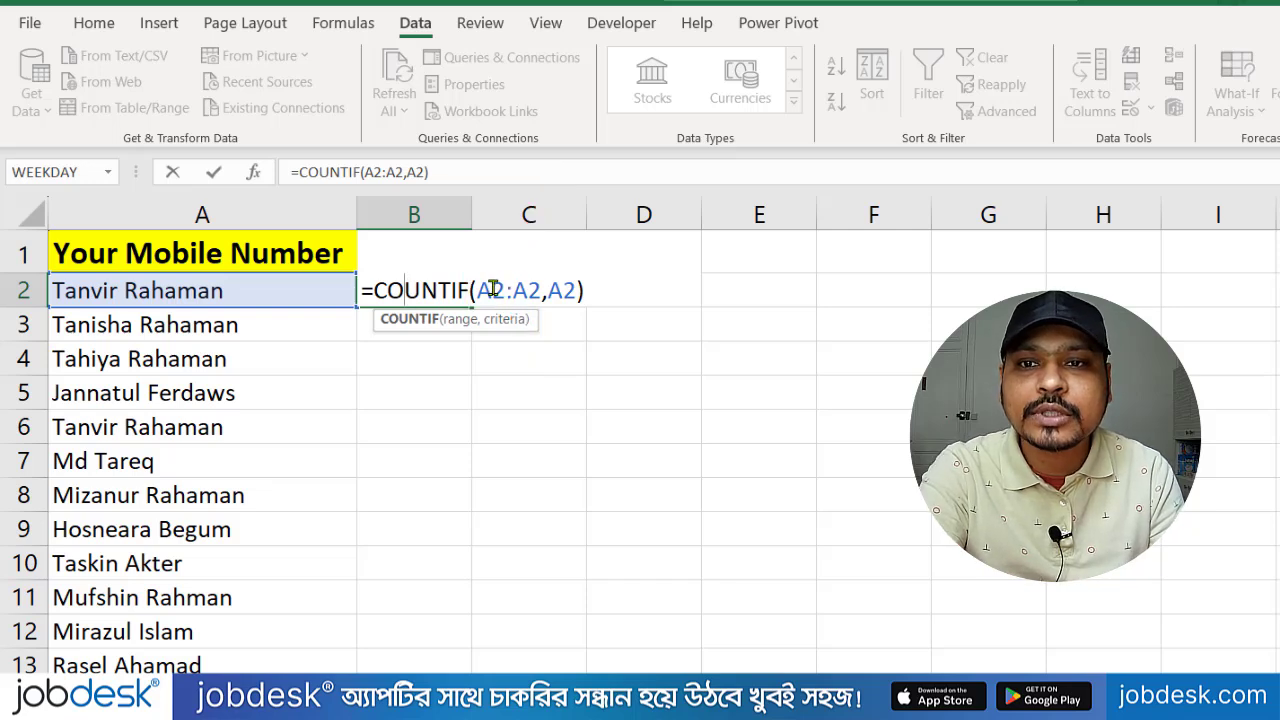
double_click(492, 287)
left_click_drag(506, 288, 478, 288)
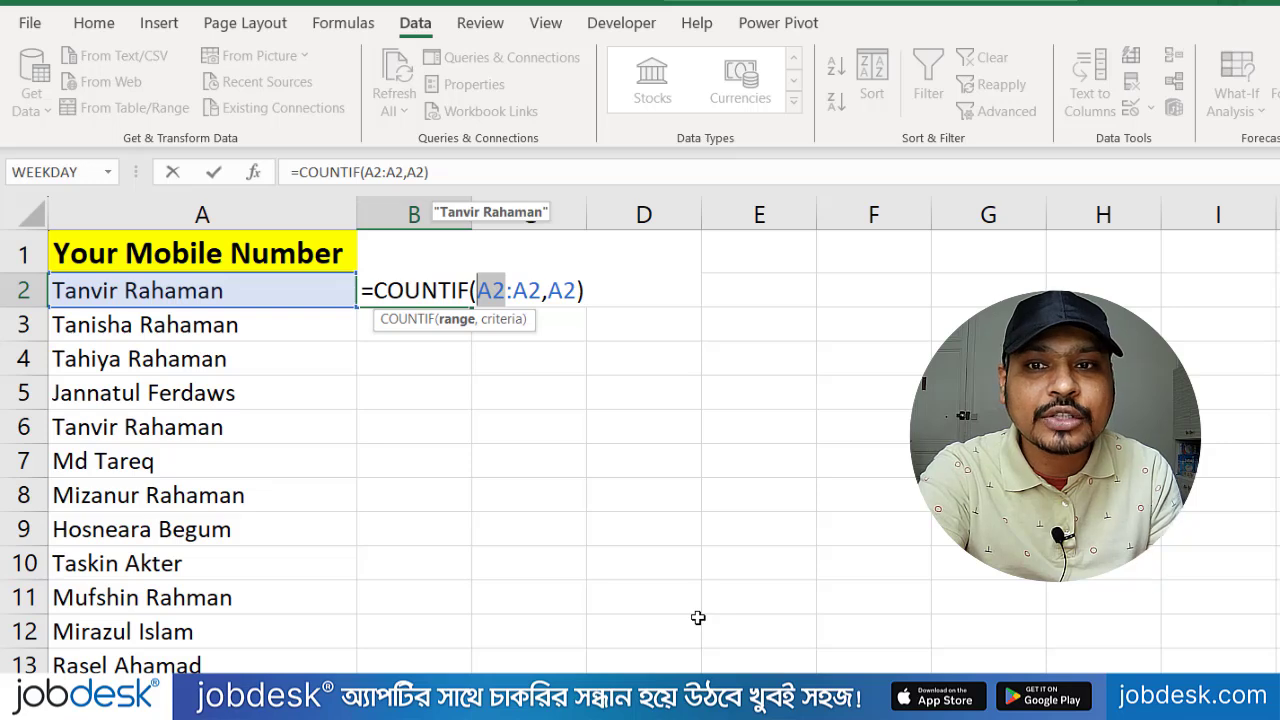
key("F4")
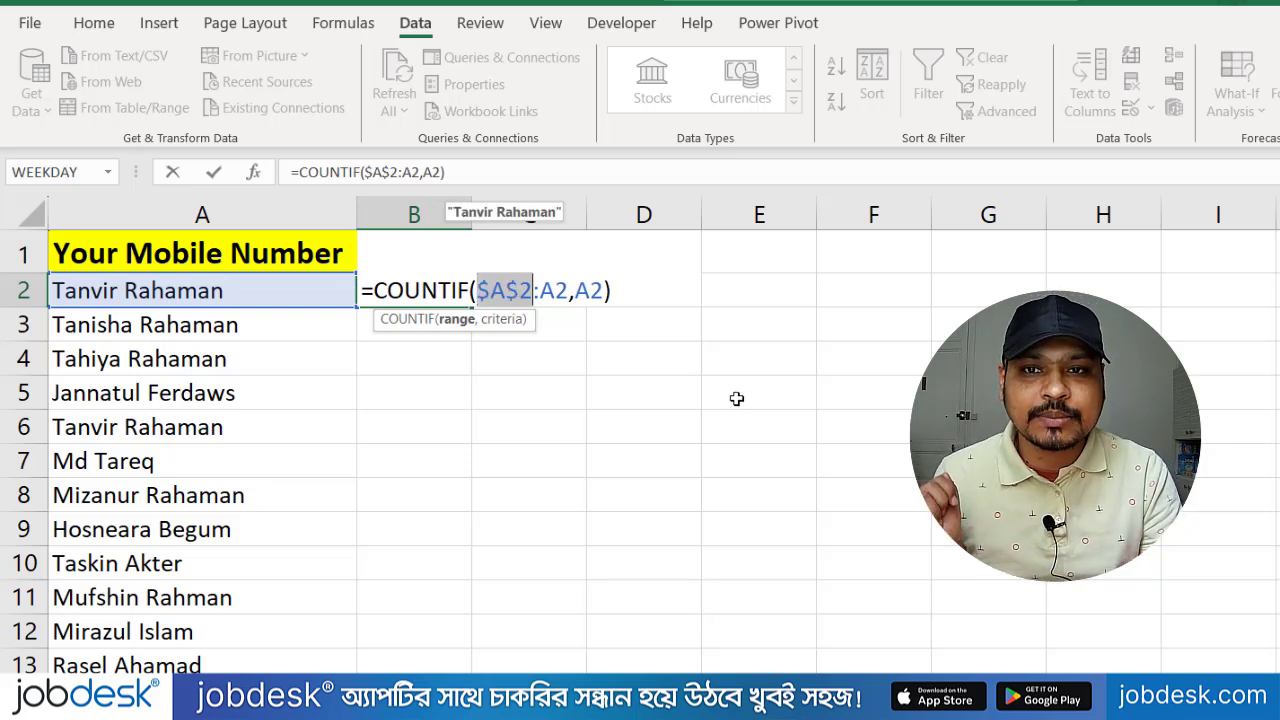
left_click(659, 293)
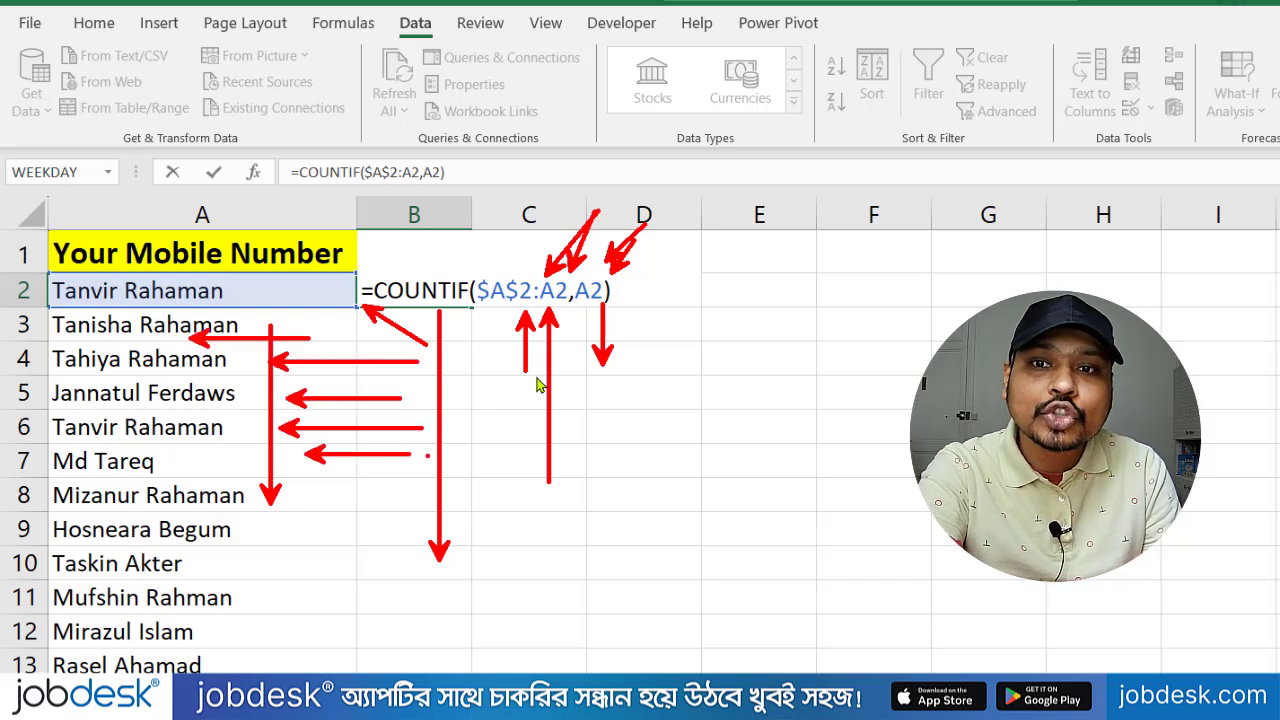
key("Escape")
type("`")
left_click_drag(531, 291, 478, 290)
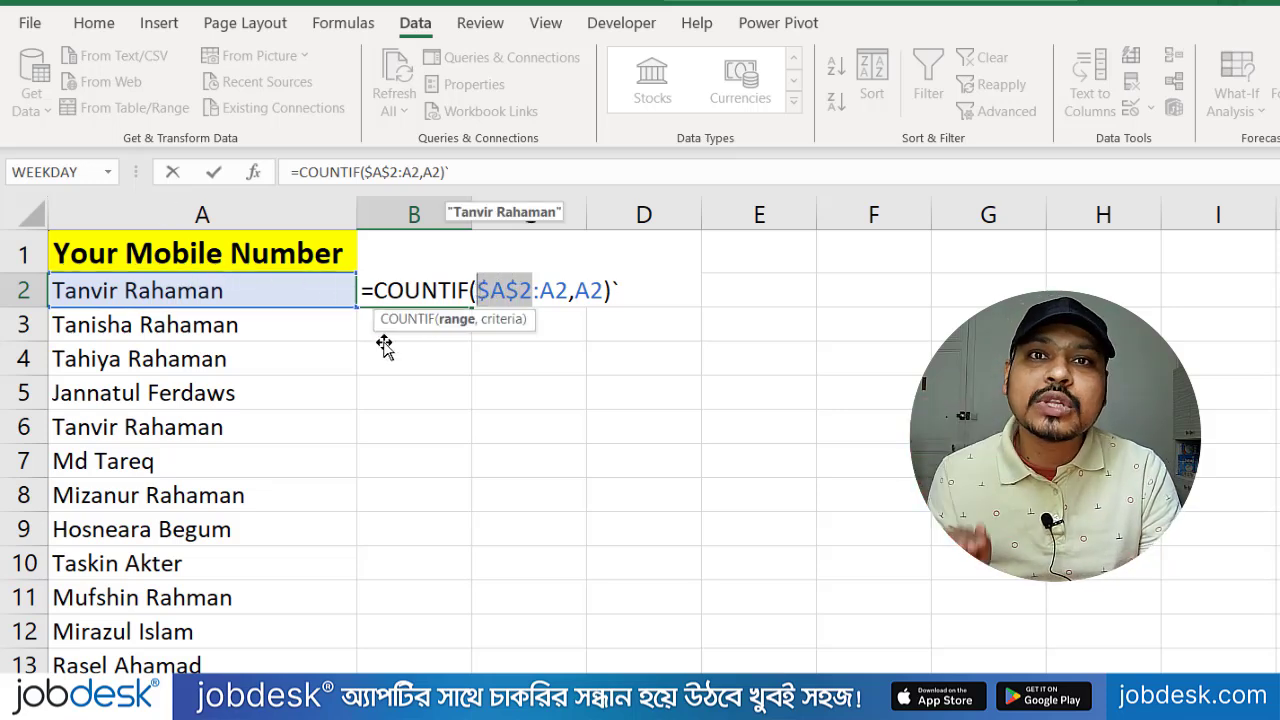
left_click(642, 292)
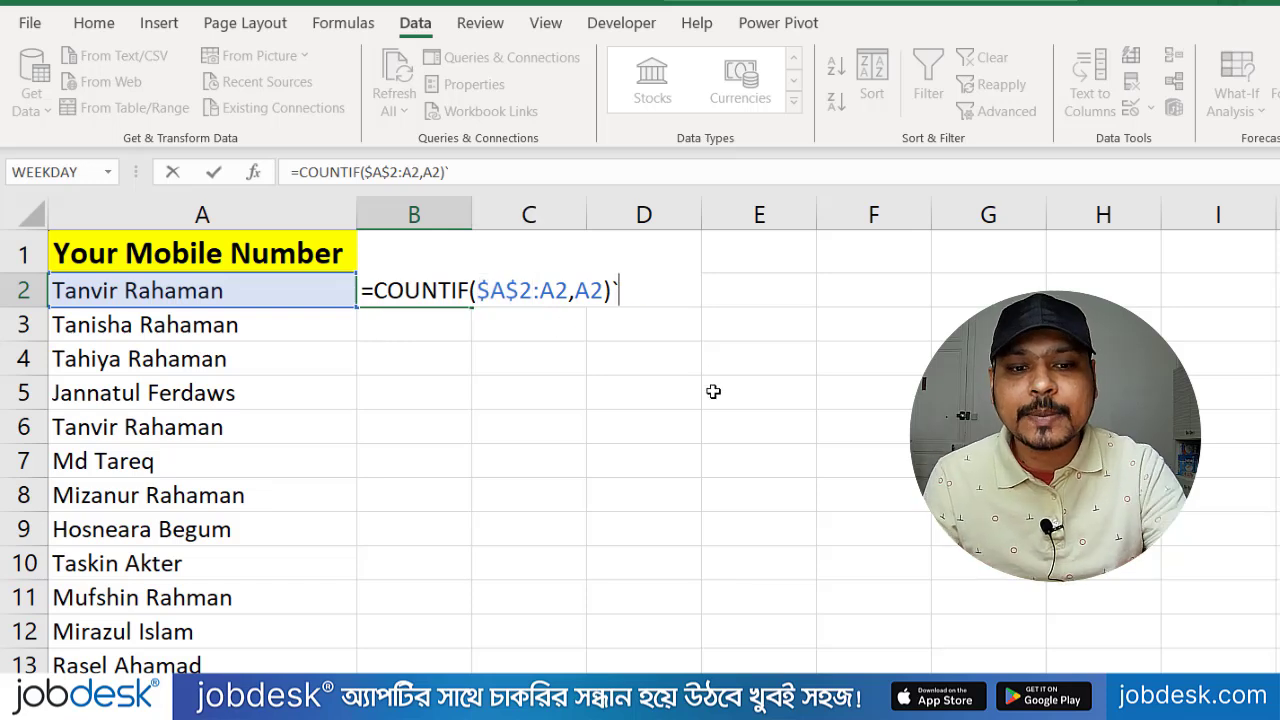
key("BackSpace")
key("Return")
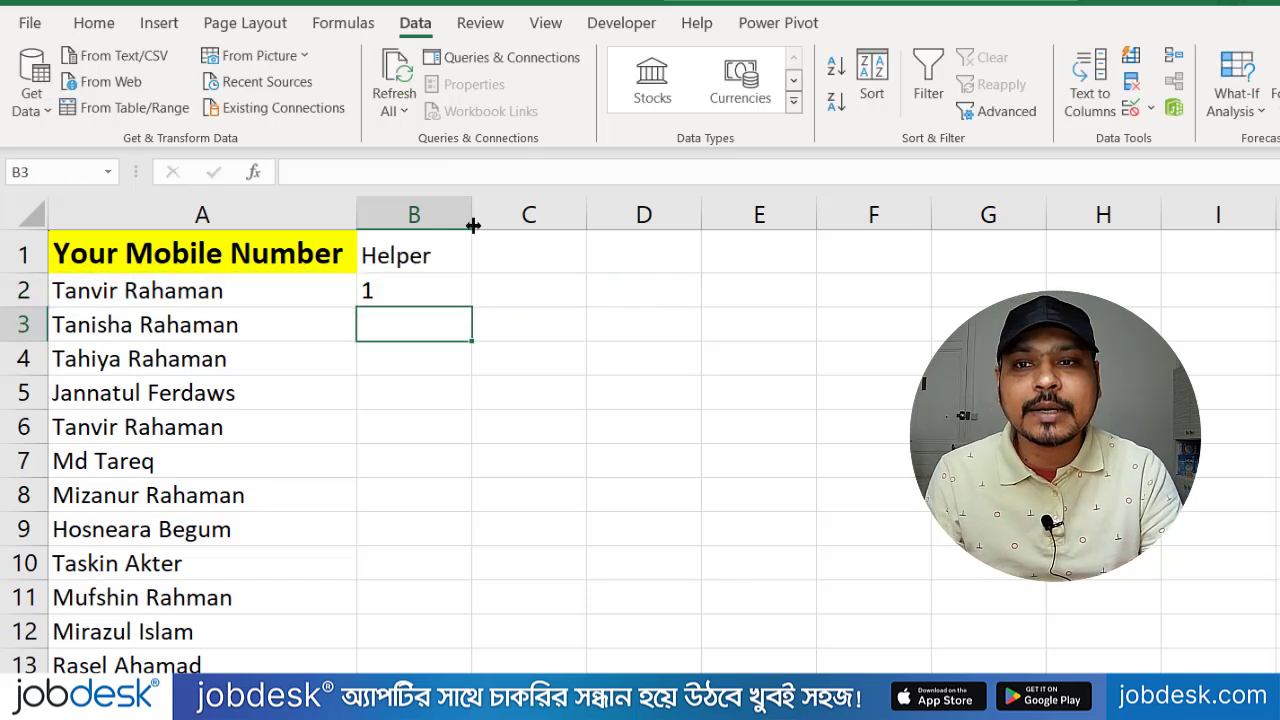
- Fill the COUNTIF formula from B2 down the Helper column alongside the names
left_click(430, 288)
left_click_drag(473, 617, 473, 665)
left_click(620, 655)
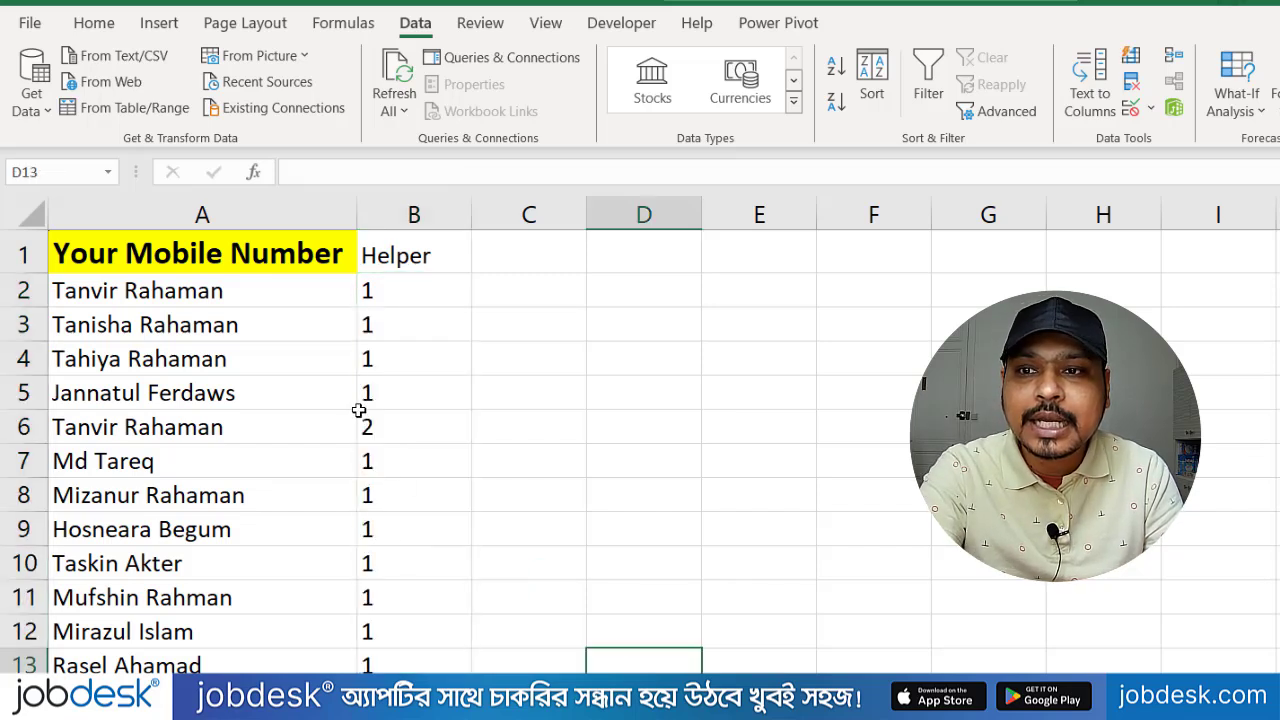
- Examine the helper counts against the names above each row, comparing the repeated name in rows 2 and 6
left_click_drag(246, 283, 246, 368)
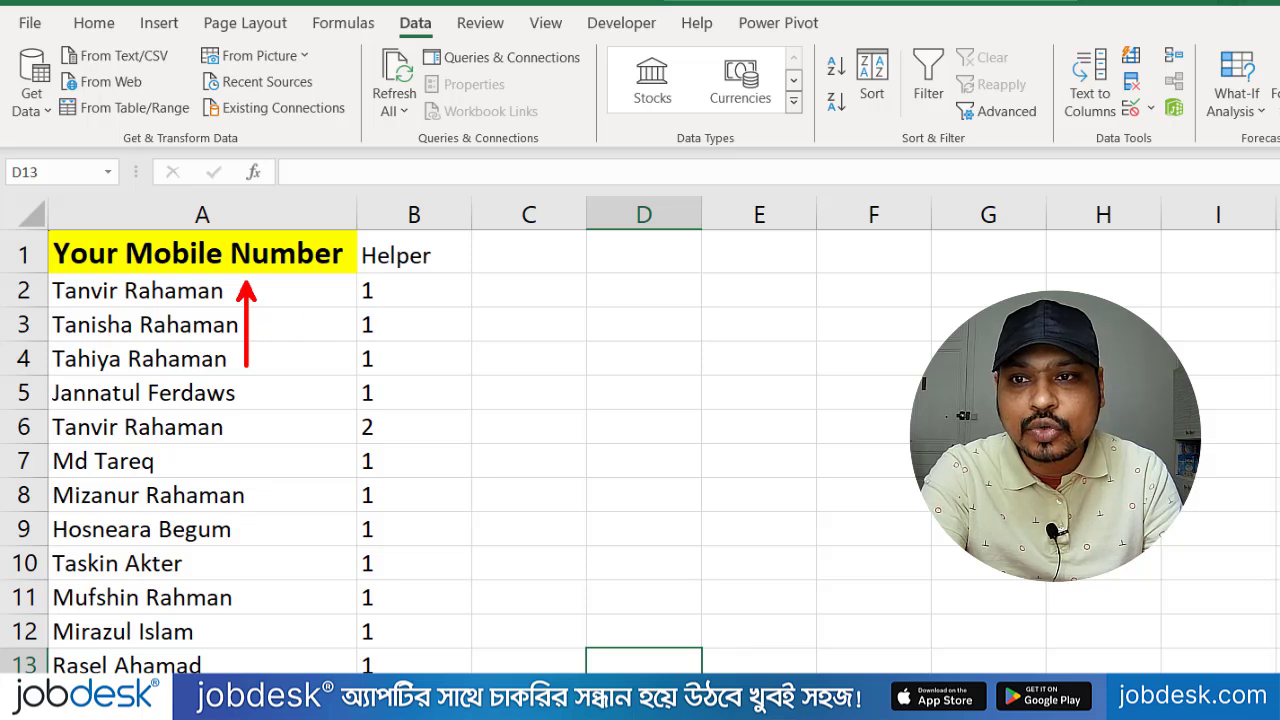
left_click_drag(130, 280, 292, 338)
left_click_drag(478, 337, 370, 337)
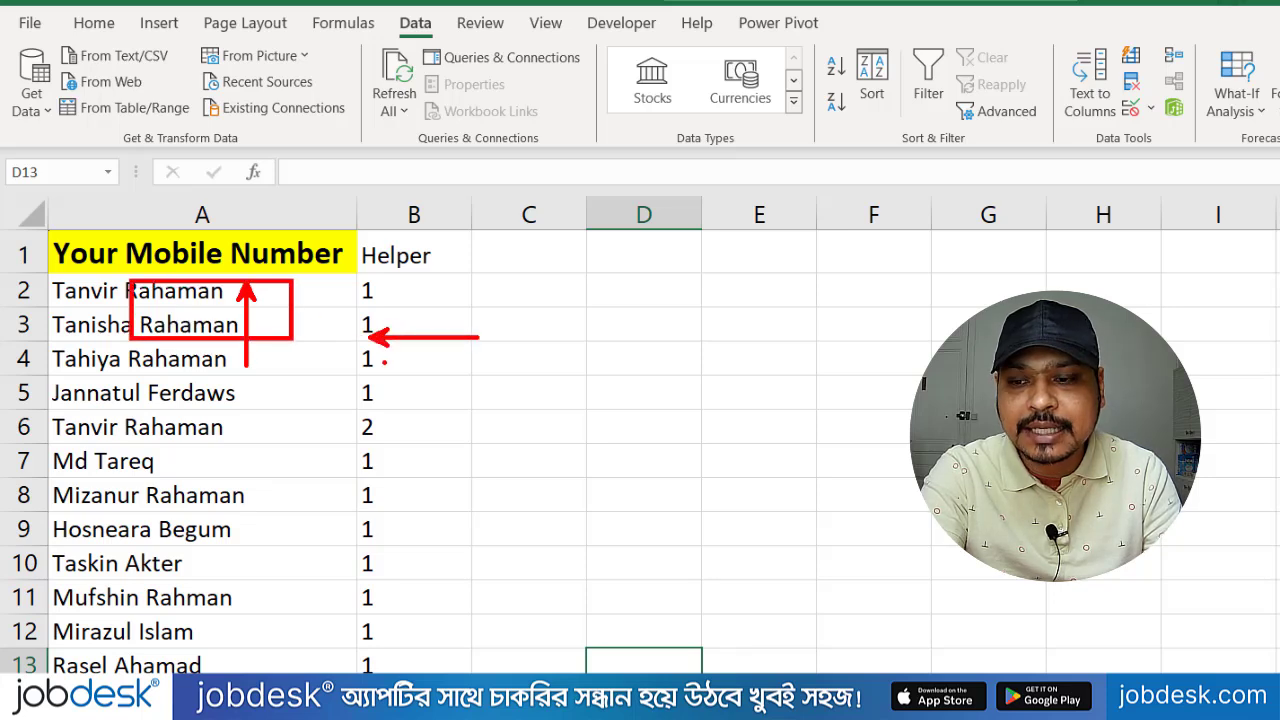
key("Escape")
key("ctrl+2")
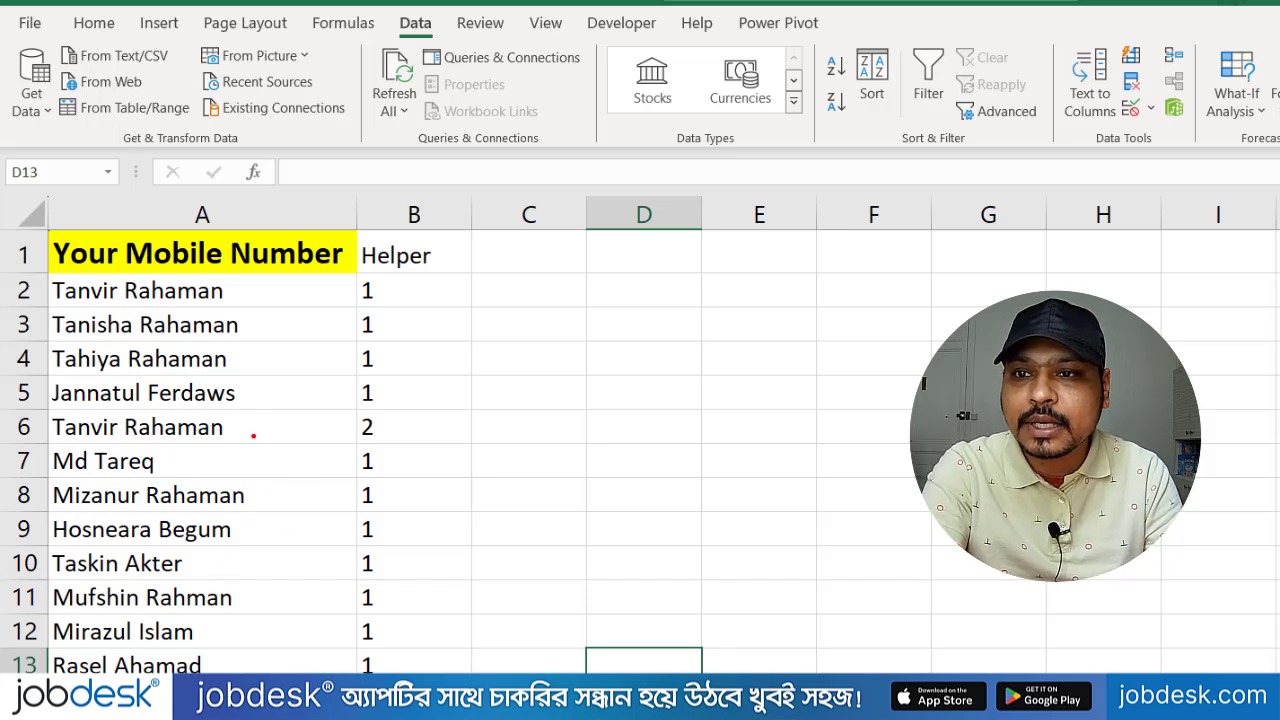
left_click_drag(254, 436, 360, 436)
left_click_drag(254, 288, 352, 265)
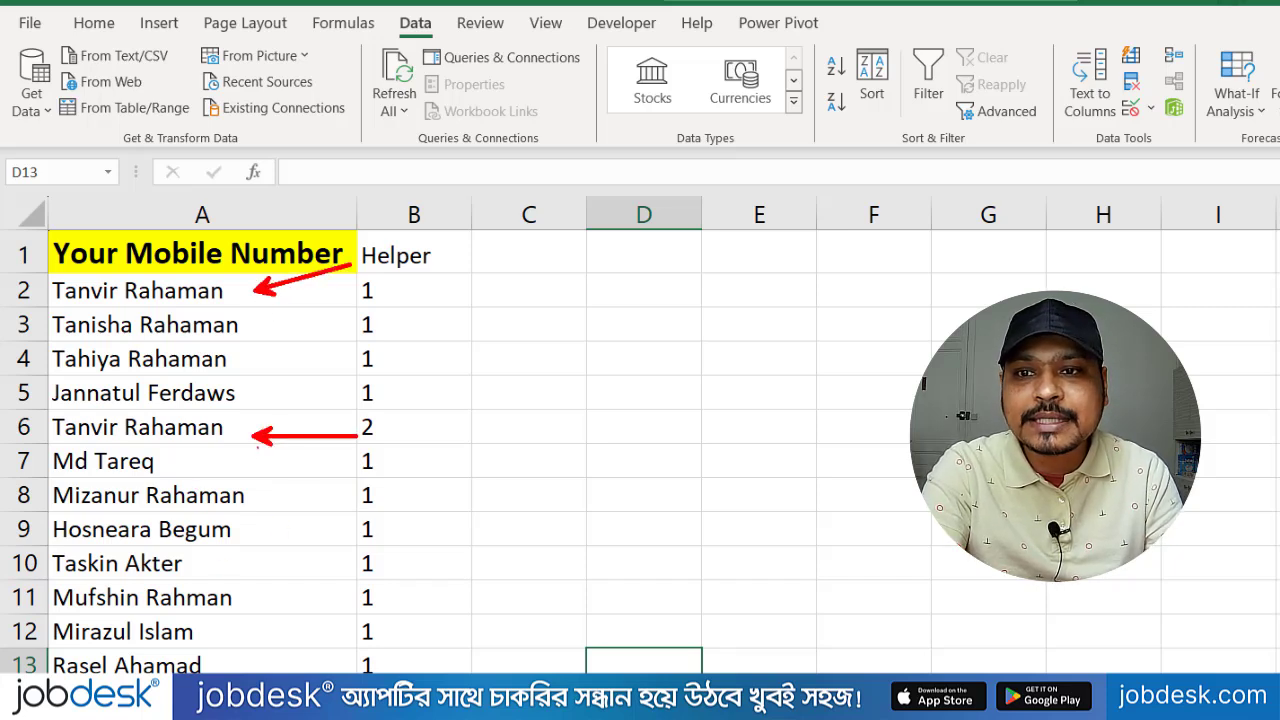
mouse_move(18, 256)
left_mouse_down()
mouse_move(390, 402)
mouse_move(445, 456)
left_mouse_up()
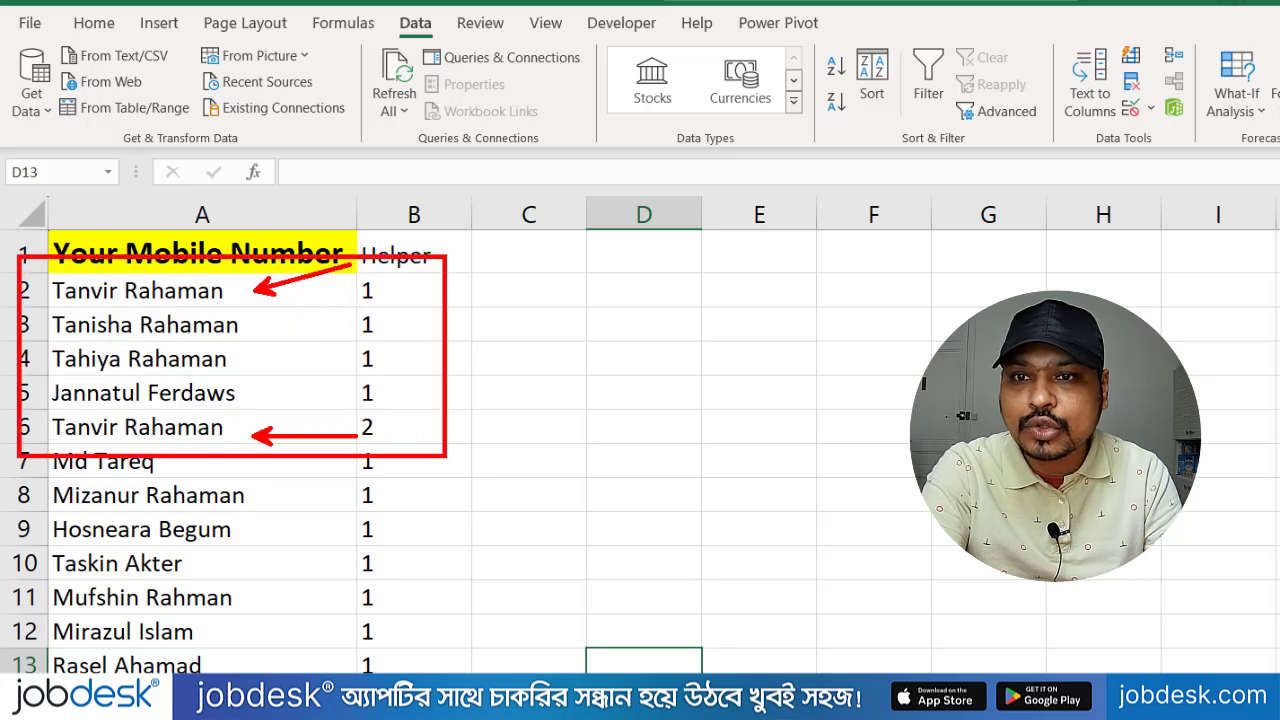
mouse_move(350, 413)
left_mouse_down()
mouse_move(365, 455)
mouse_move(402, 456)
left_mouse_up()
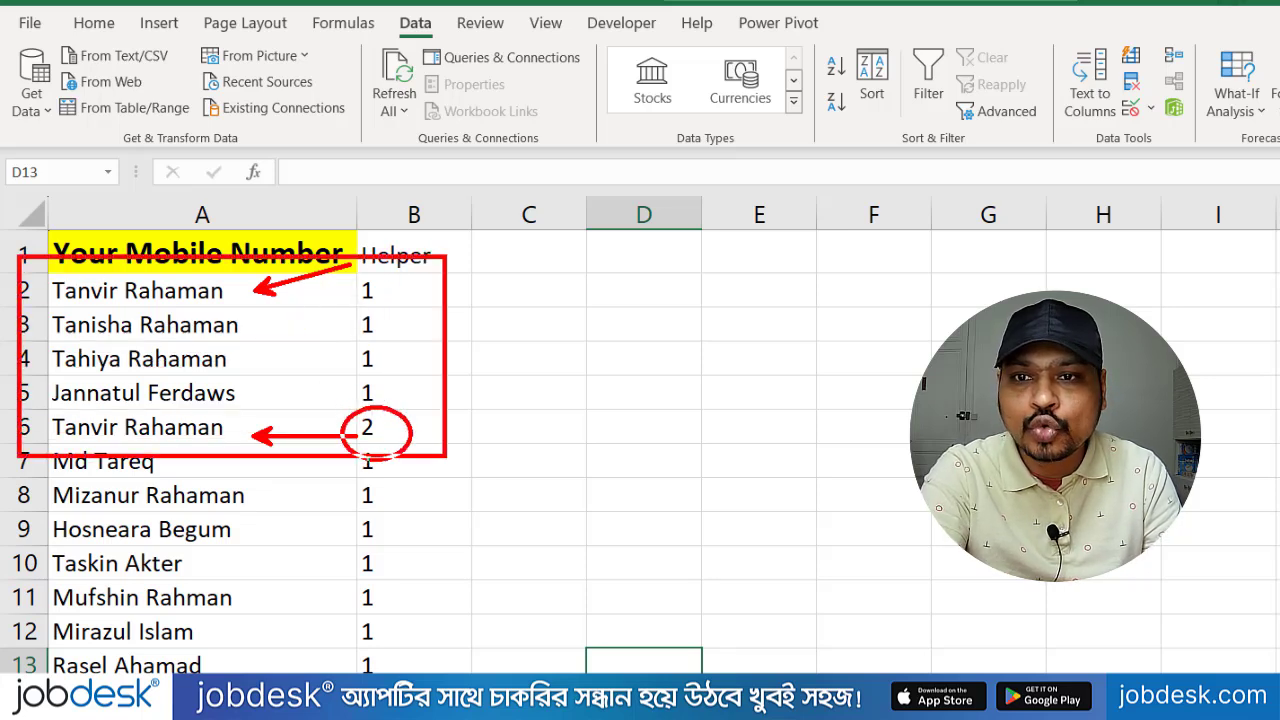
key("Escape")
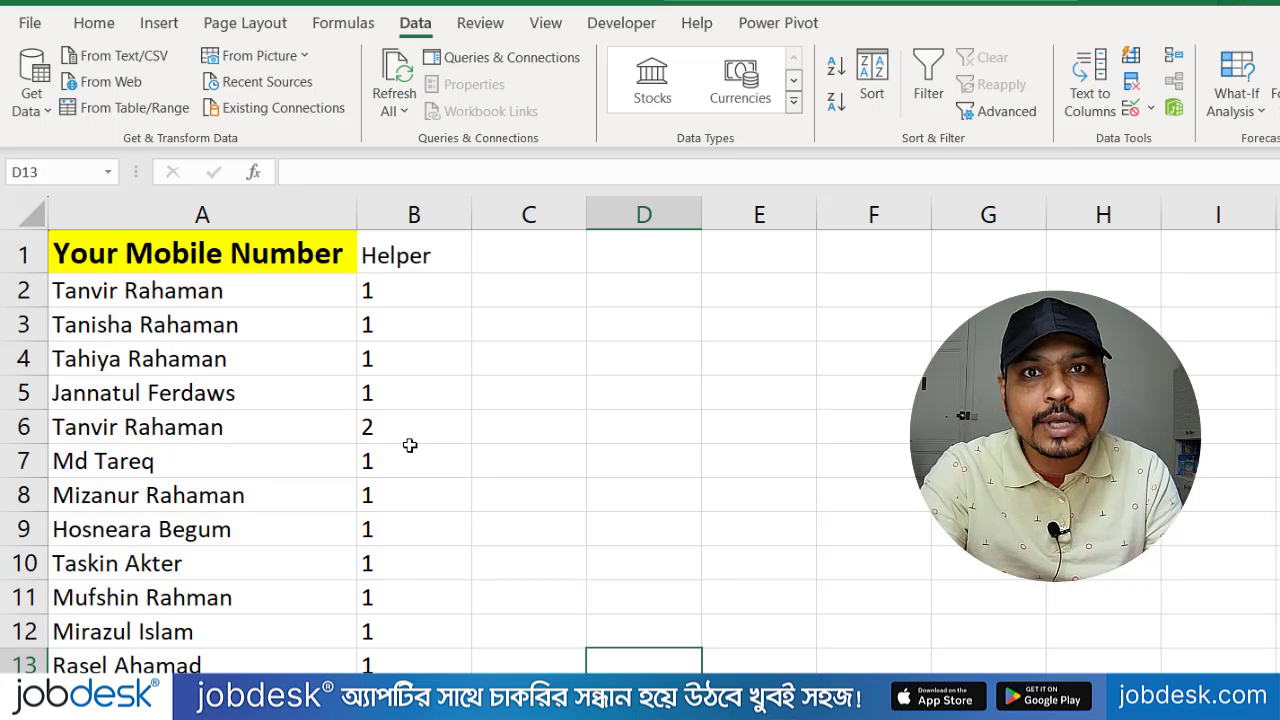
- Inspect the COUNTIF formula in cell B6 to see how its range and criteria references expand
double_click(426, 425)
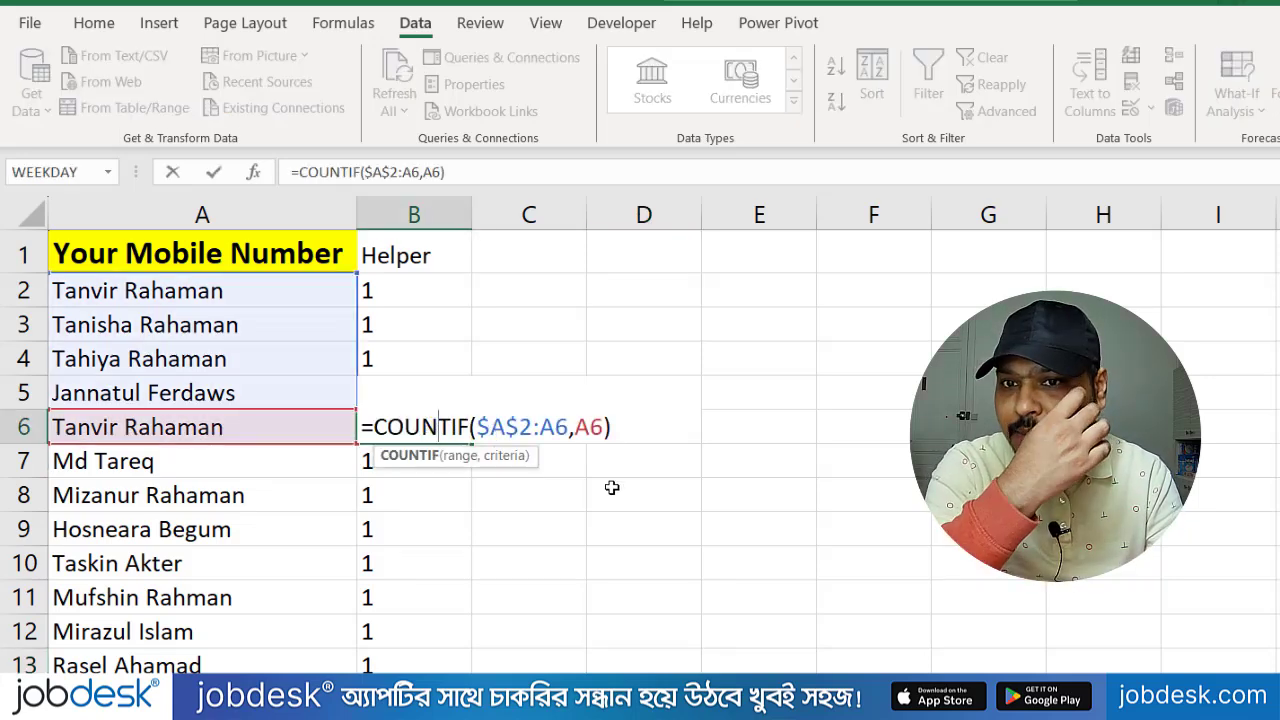
key("ctrl+2")
left_click_drag(528, 413, 593, 332)
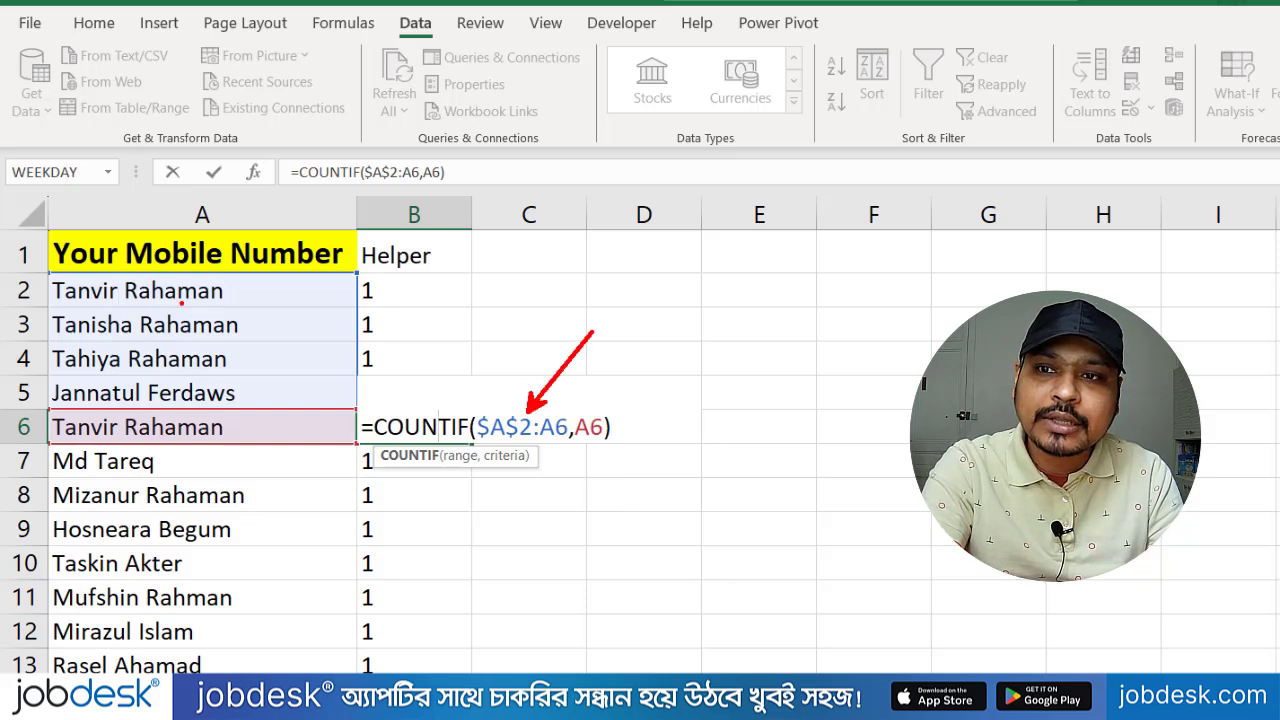
mouse_move(96, 262)
left_mouse_down()
mouse_move(160, 322)
mouse_move(187, 440)
left_mouse_up()
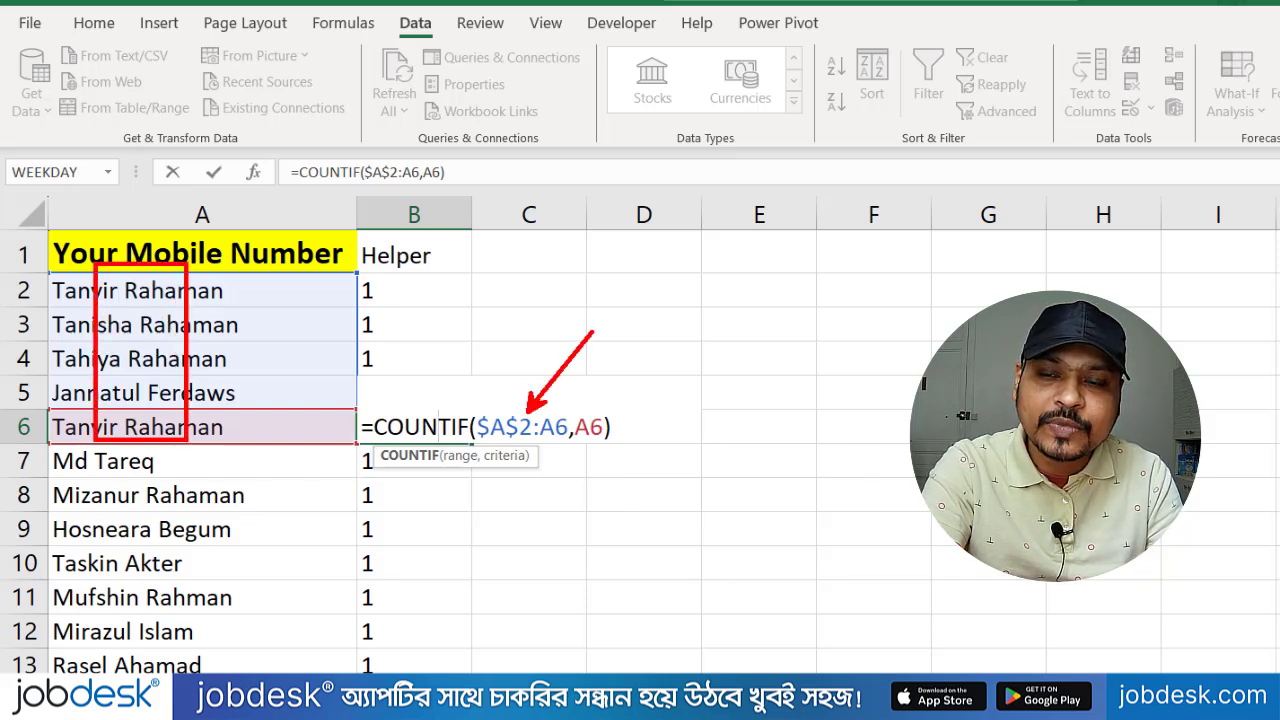
mouse_move(346, 266)
left_mouse_down()
mouse_move(363, 308)
mouse_move(370, 465)
mouse_move(410, 566)
left_mouse_up()
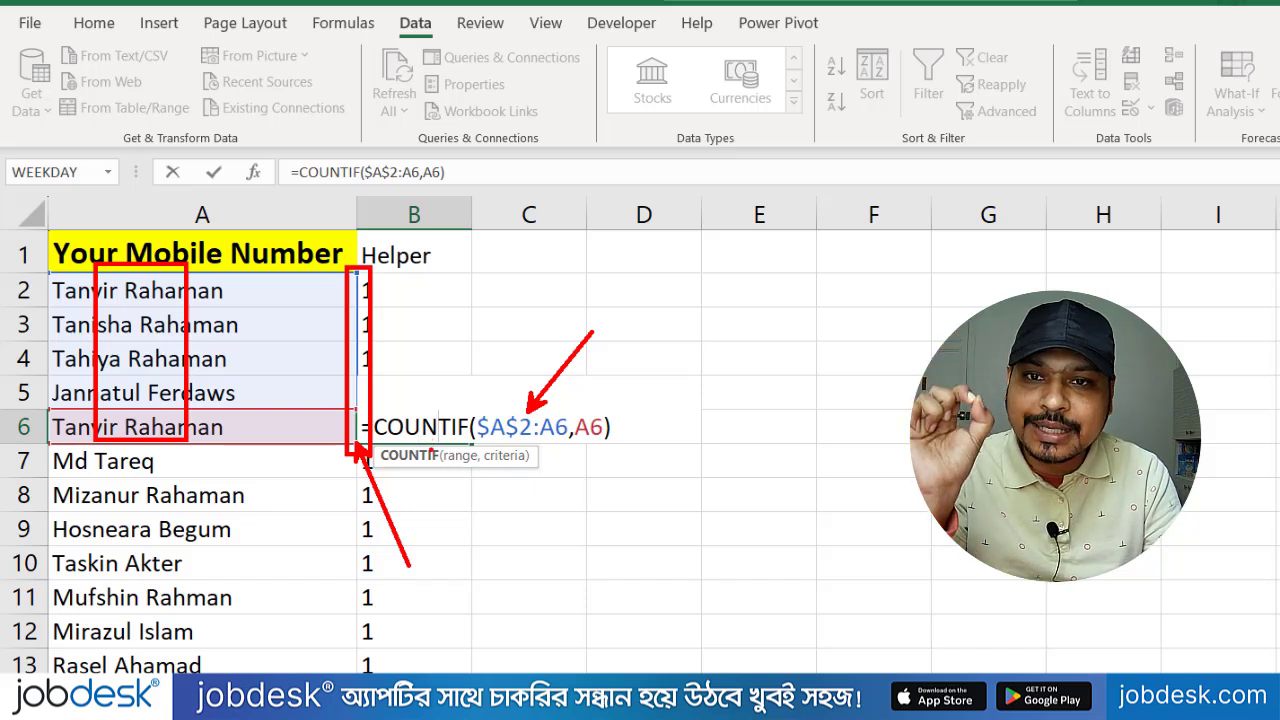
mouse_move(528, 410)
left_mouse_down()
mouse_move(614, 442)
mouse_move(667, 544)
left_mouse_up()
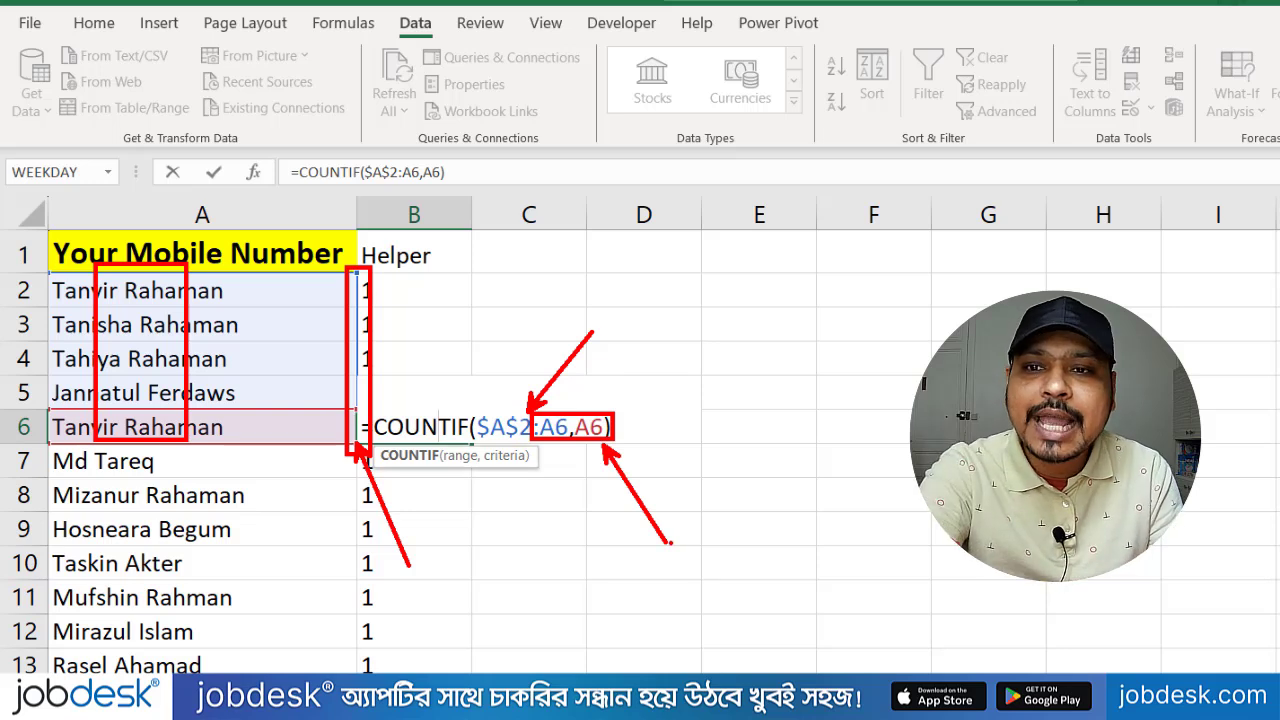
key("Escape")
key("Return")
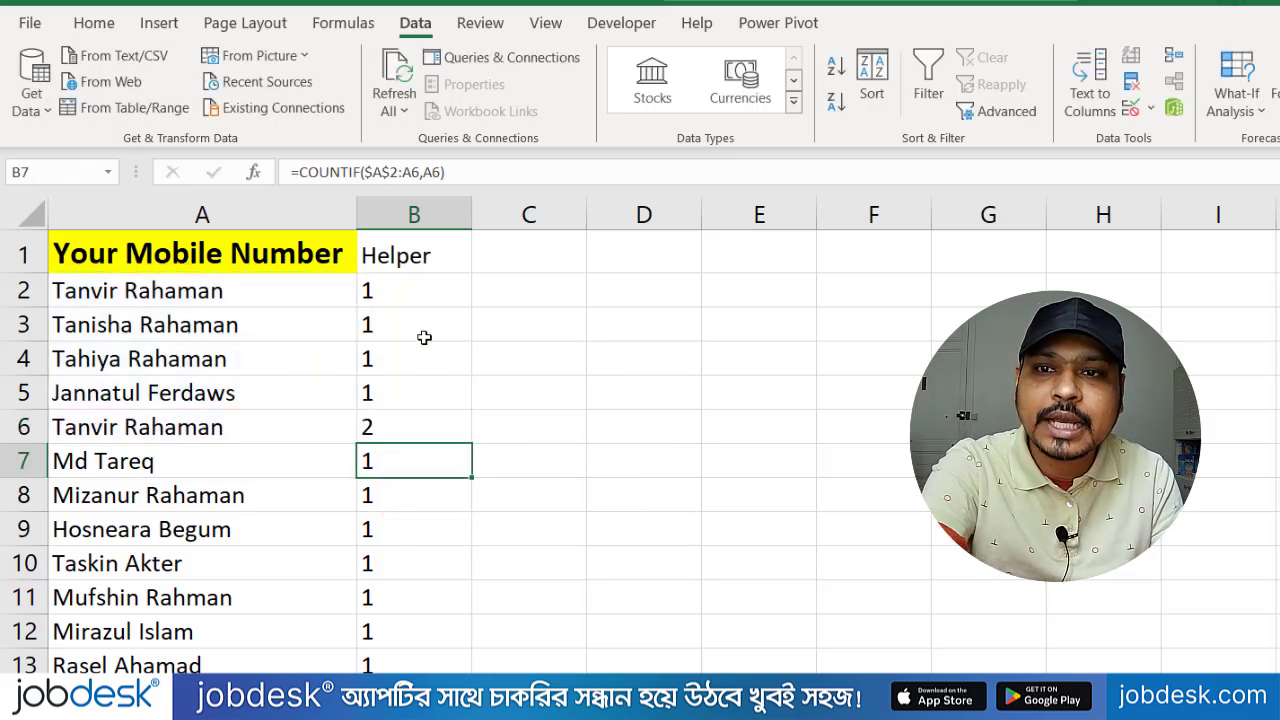
- Clear the copied formulas from B3 downward in the Helper column and select cell B2
left_click_drag(400, 328, 418, 672)
key("Delete")
left_click(412, 265)
left_click(434, 289)
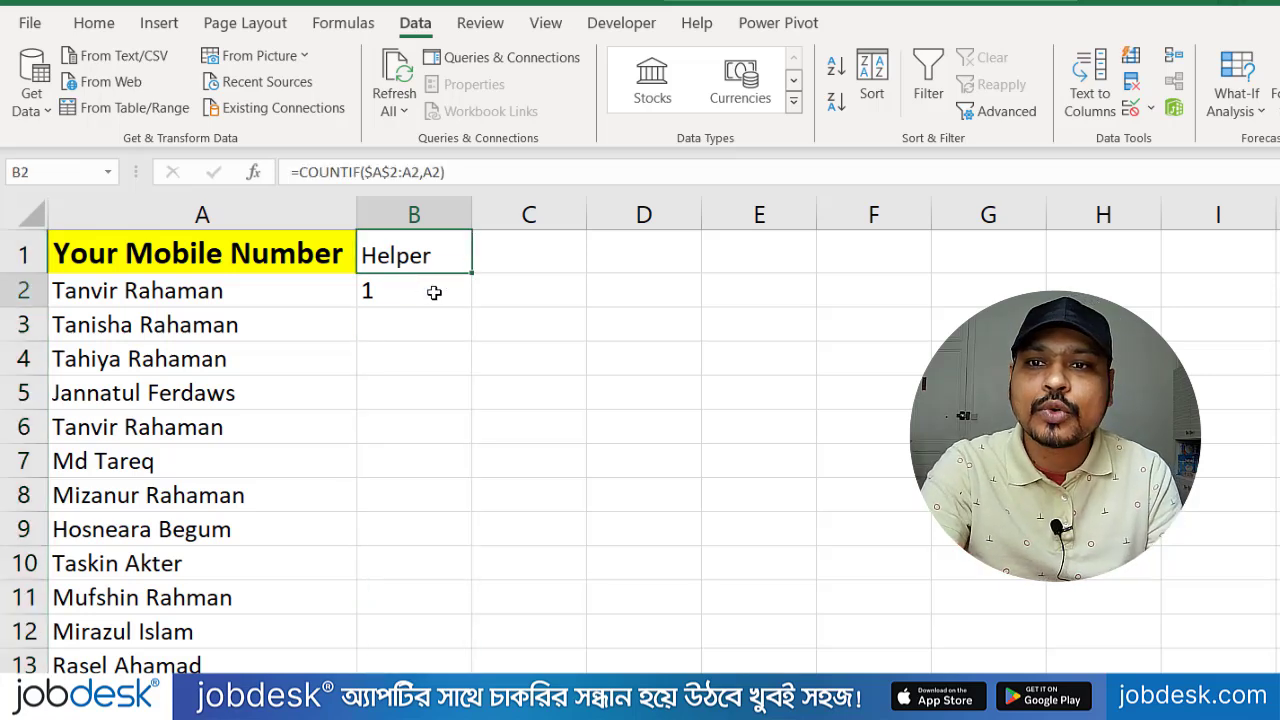
- Fill the COUNTIF formula from B2 down the Helper column beside the names and add filters to the header row
double_click(470, 303)
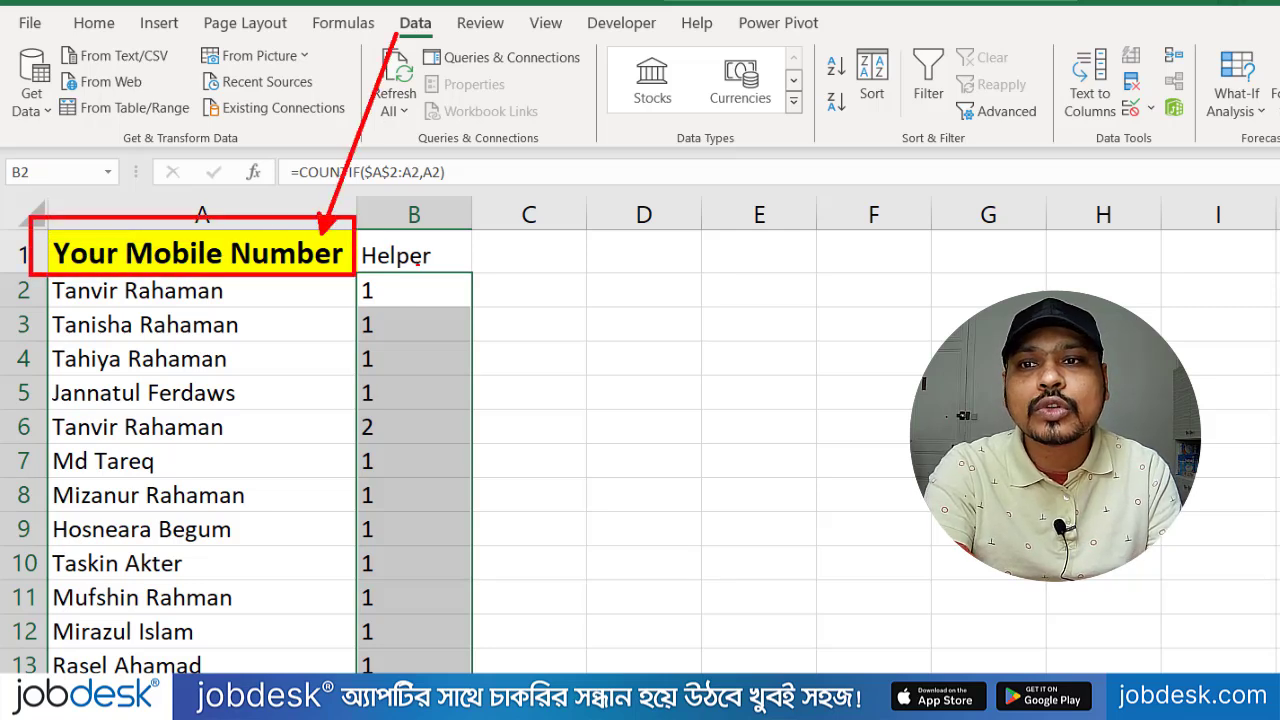
left_click(451, 254)
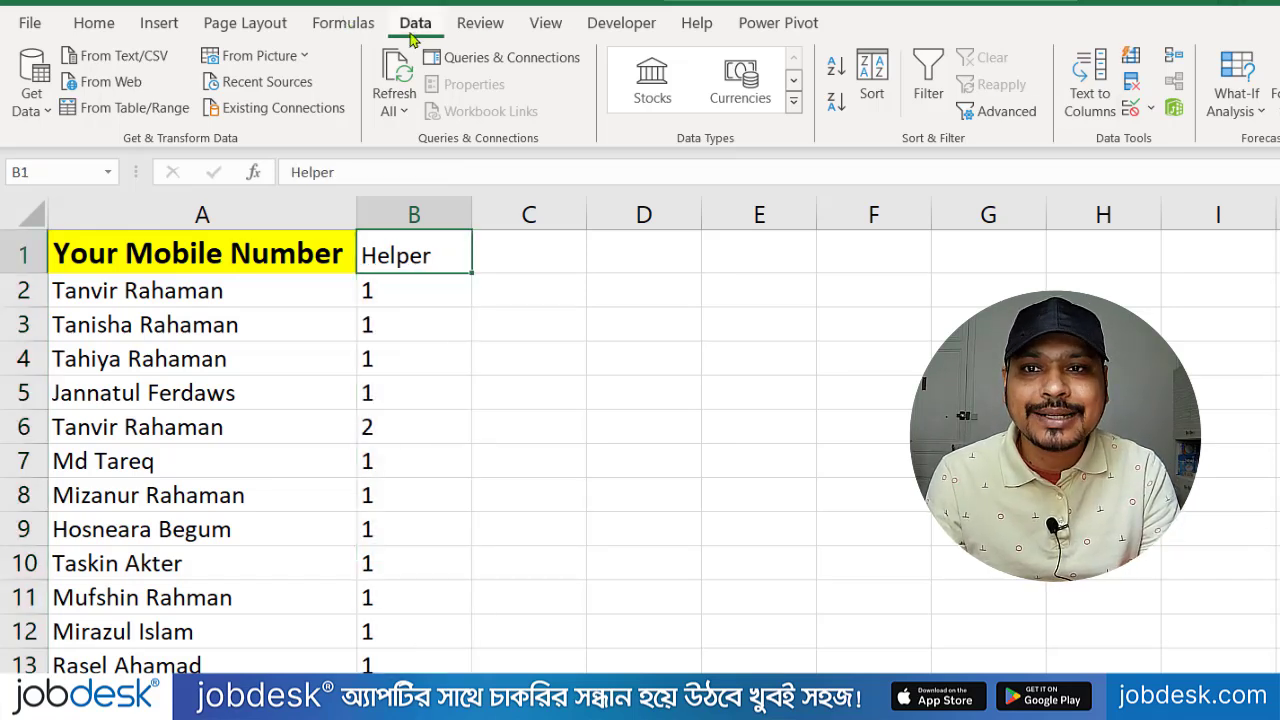
left_click(926, 88)
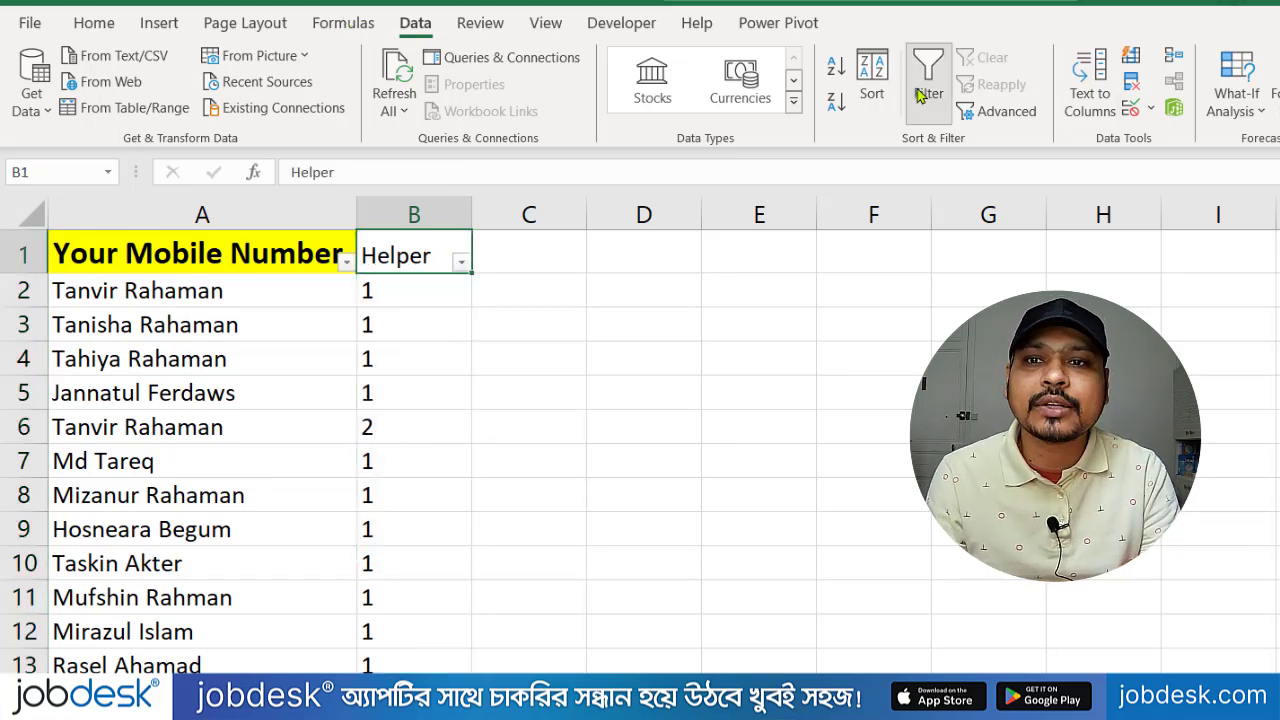
- Filter the Helper column to show only rows with the value 5, and clear that filter after viewing them
left_click(461, 262)
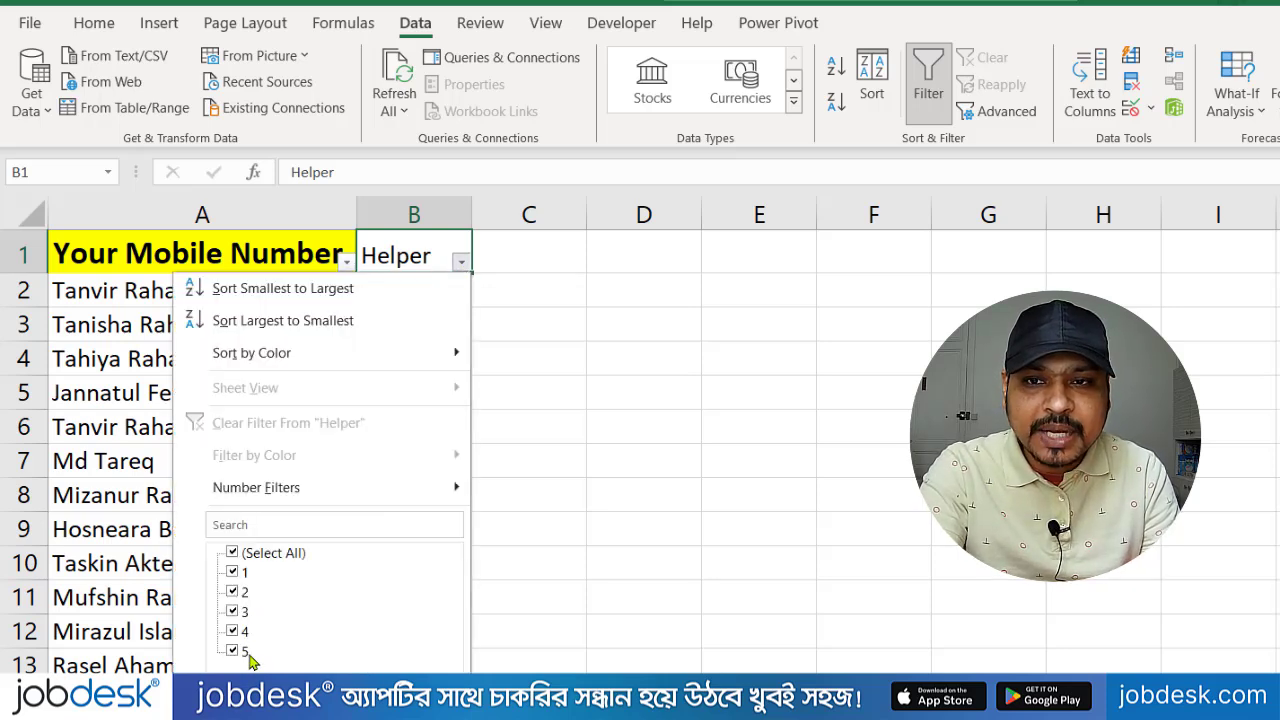
left_click(232, 553)
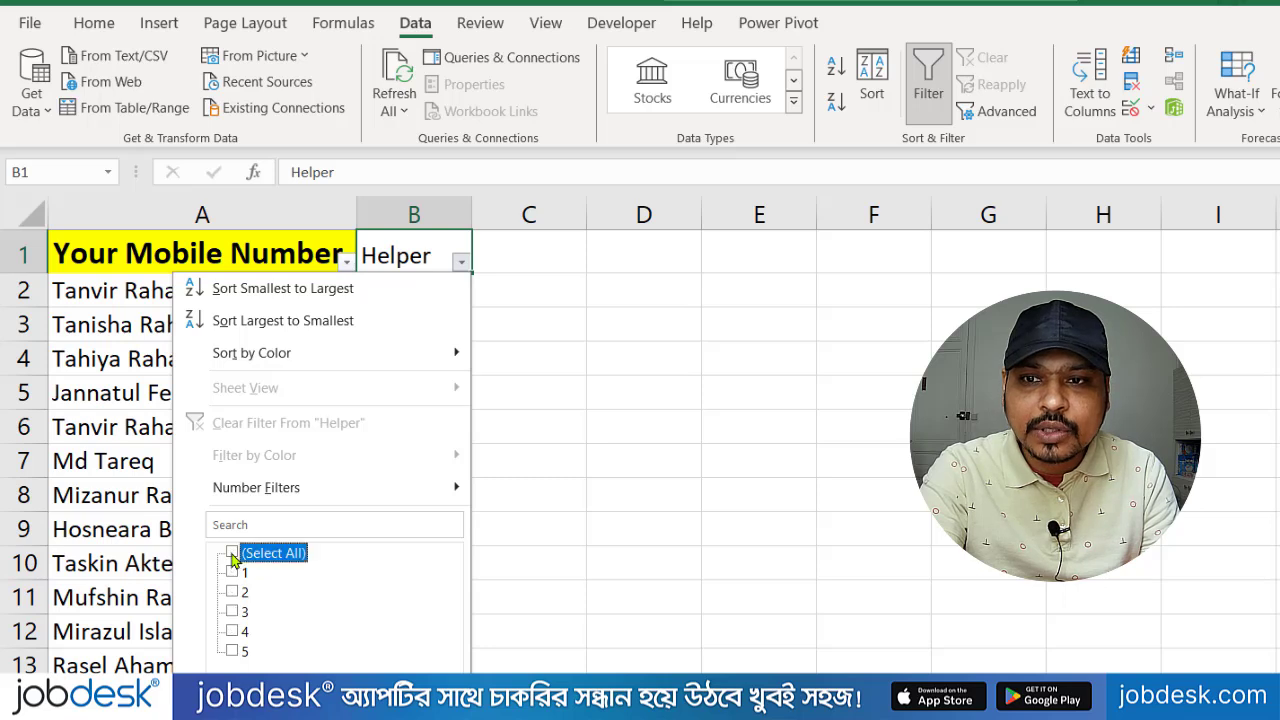
left_click(232, 652)
left_click(338, 708)
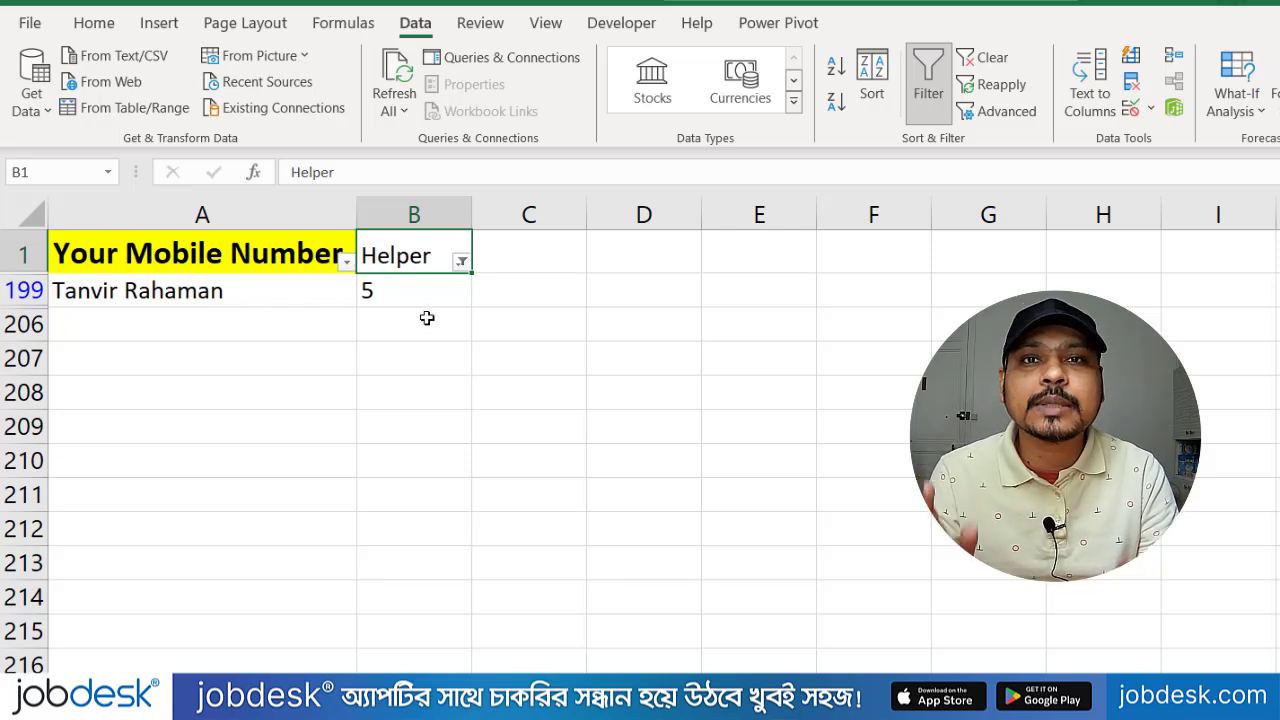
left_click(461, 261)
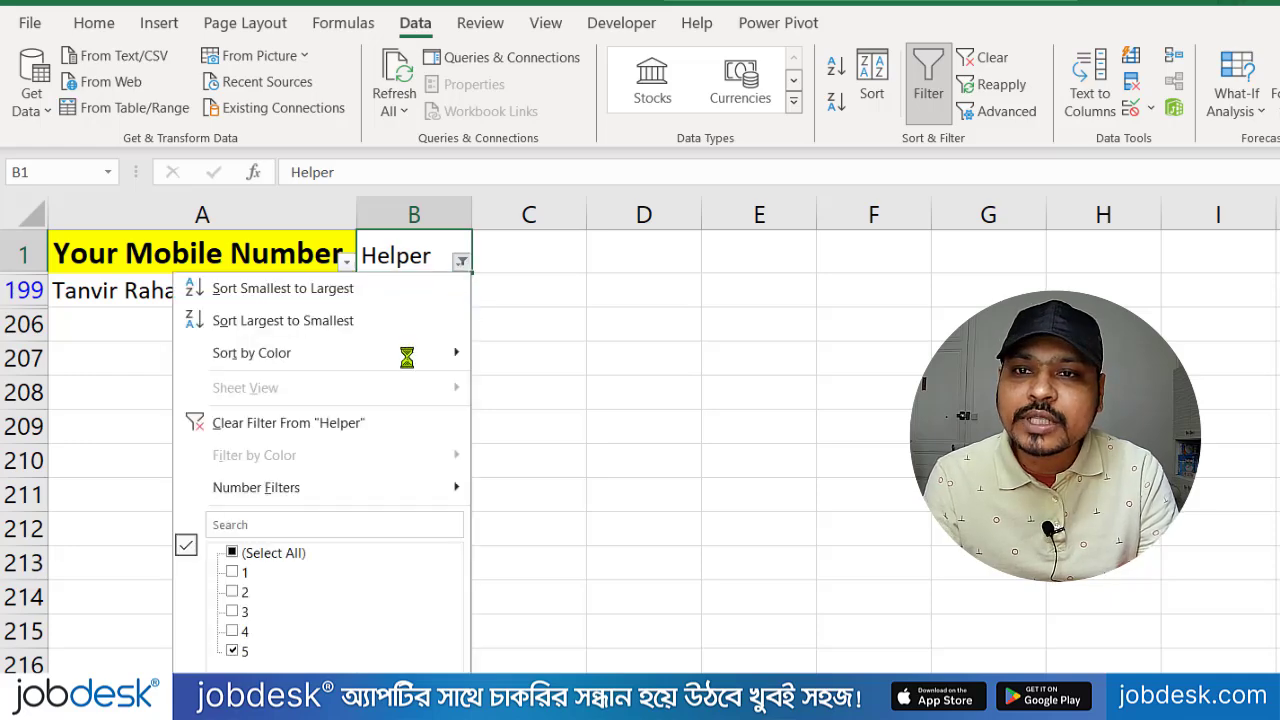
left_click(330, 424)
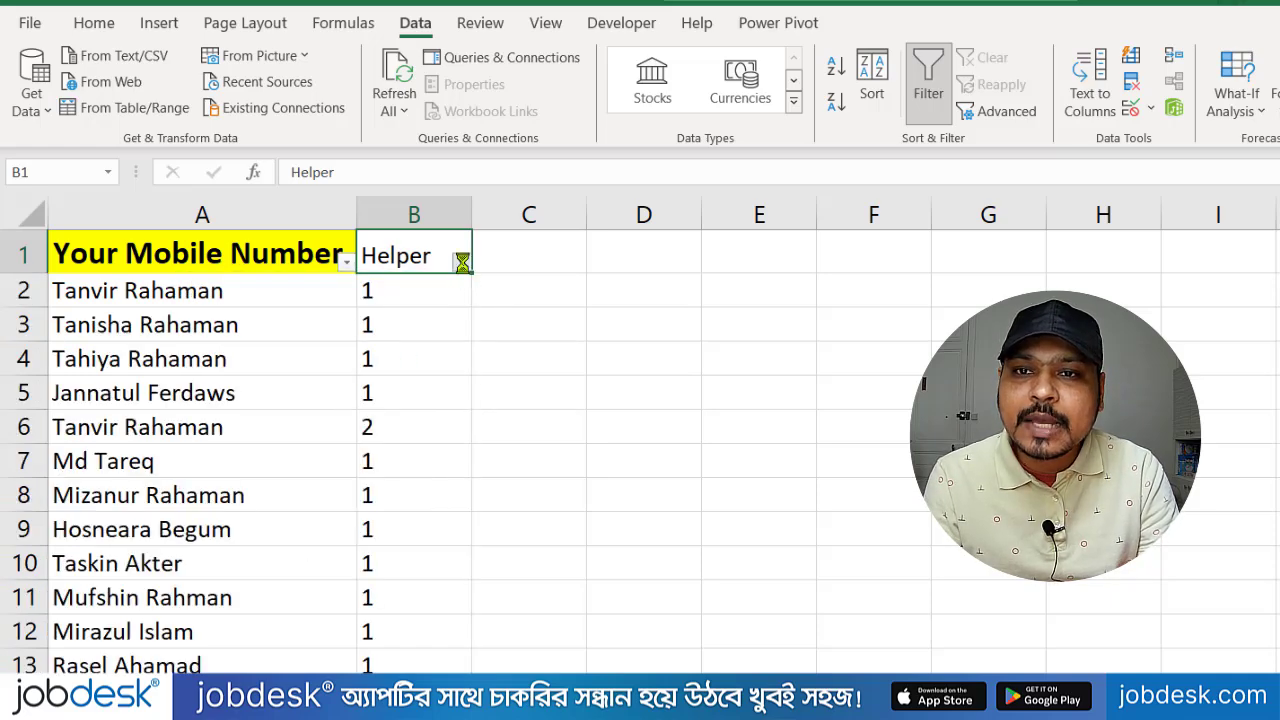
- Filter the Helper column to show only rows with the value 4
left_click(461, 261)
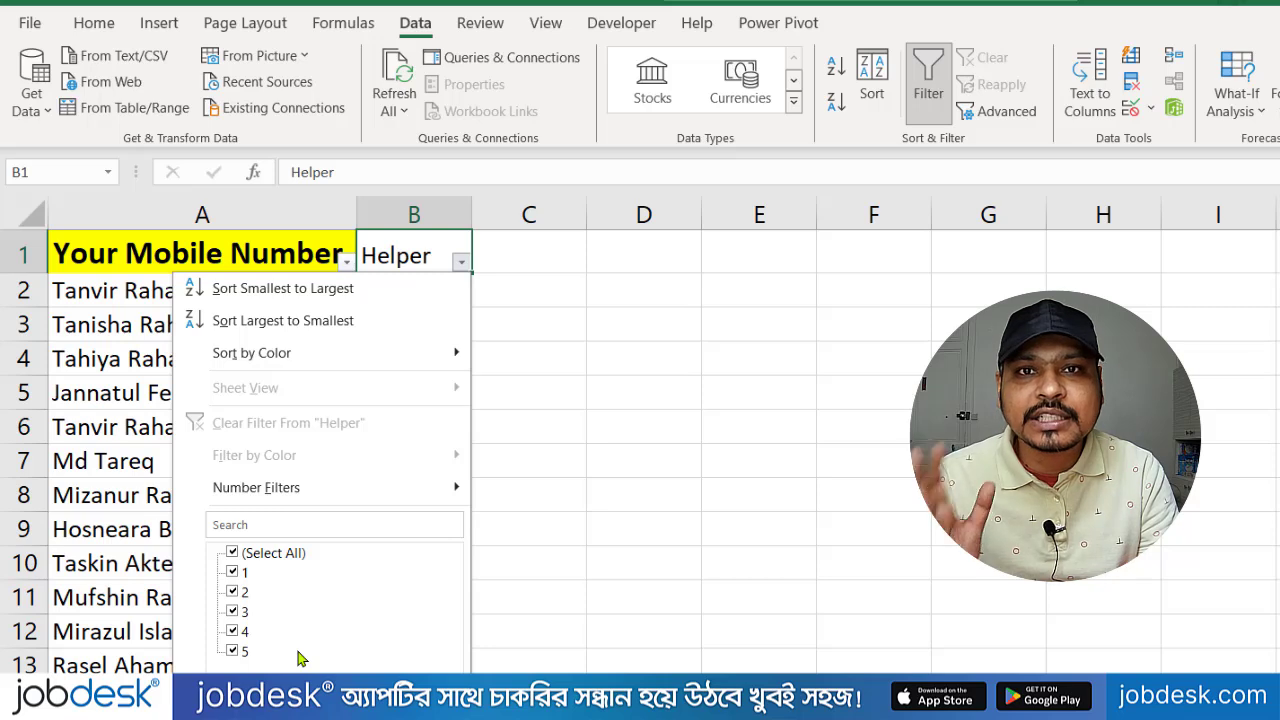
left_click(232, 553)
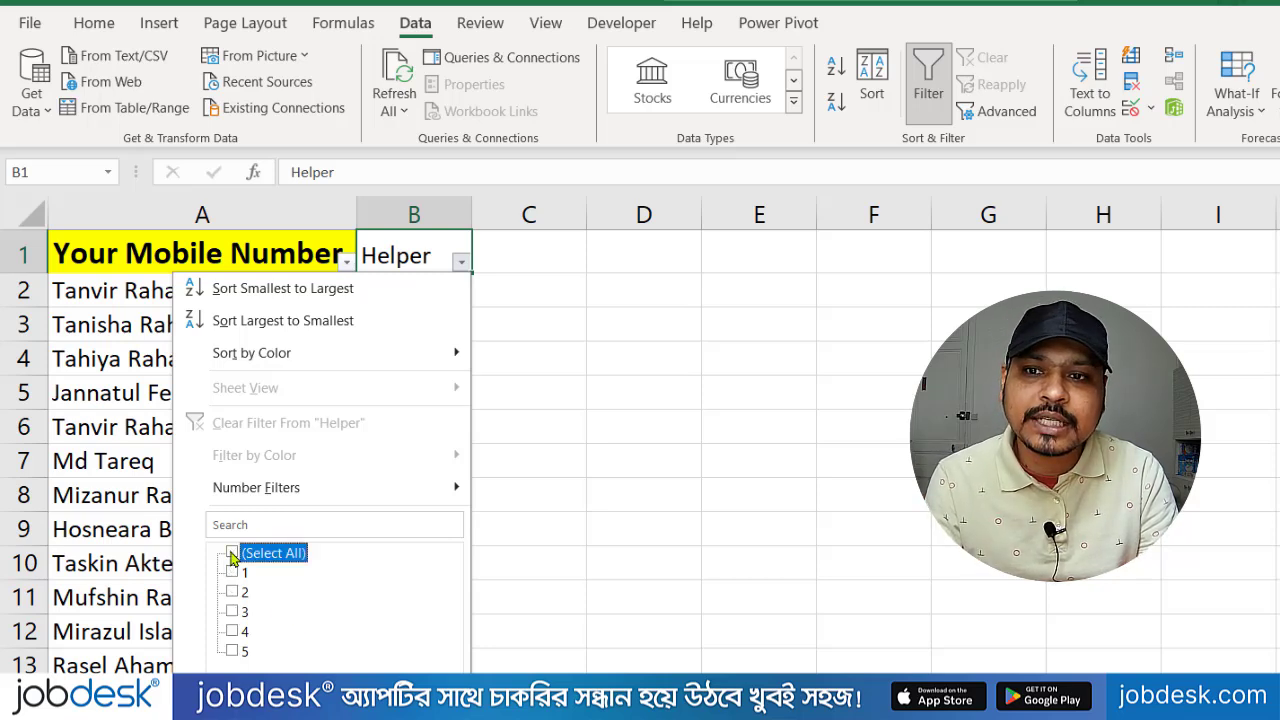
left_click(232, 631)
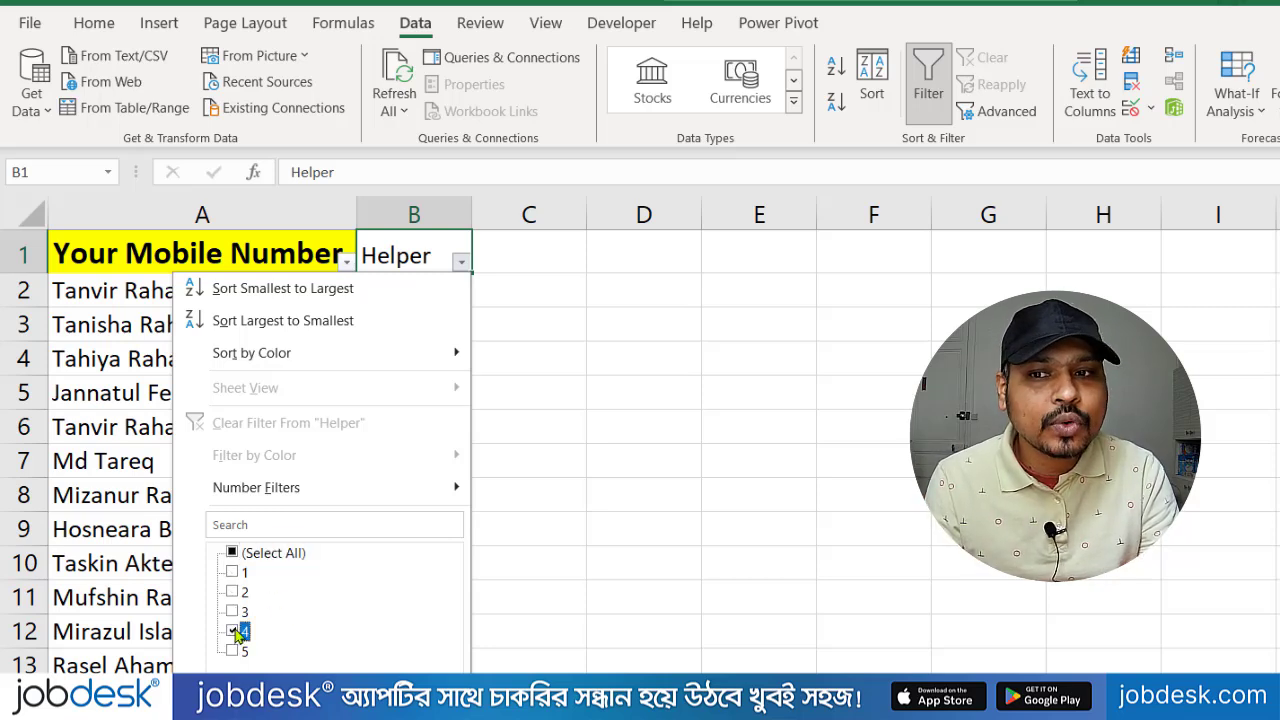
left_click(362, 711)
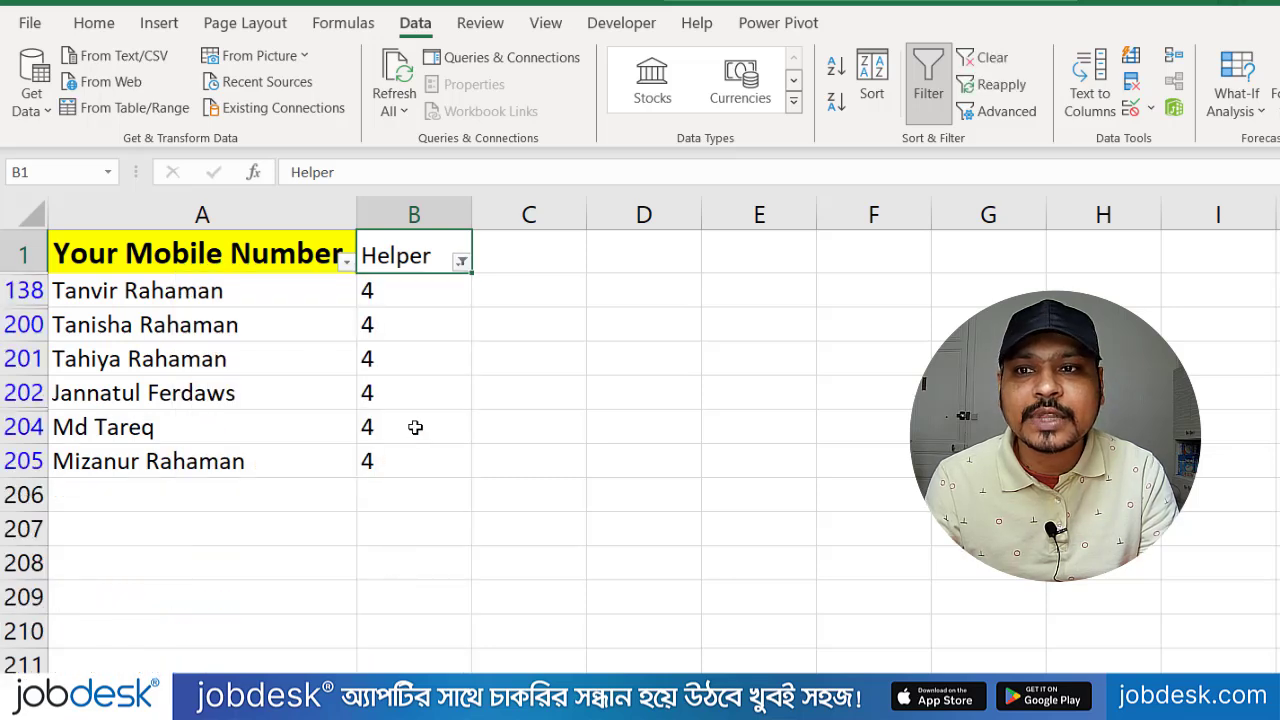